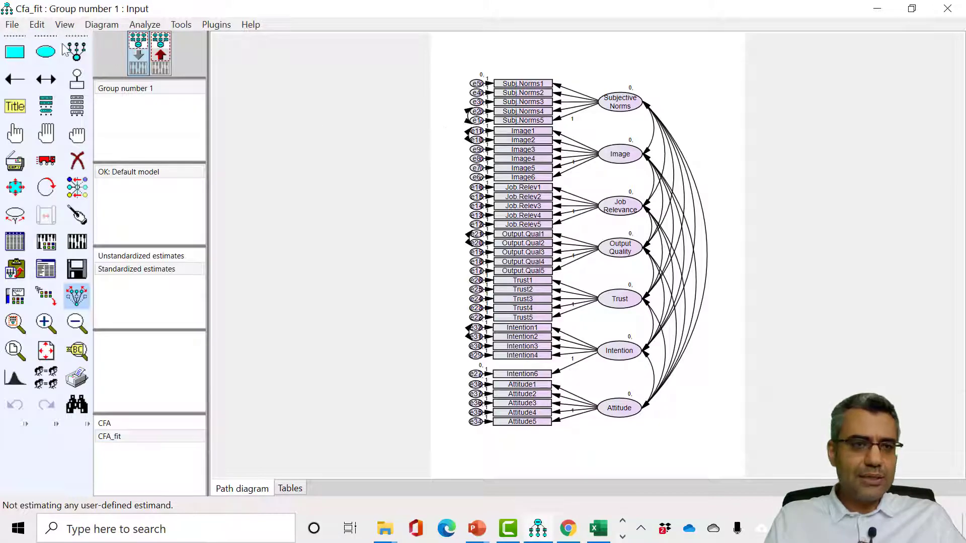
Save a copy of the CFA_fit model as SEM in the CIRI Workshop folder.
{"action": "left_click", "coordinate": [12, 24]}
{"action": "left_click", "coordinate": [47, 125]}
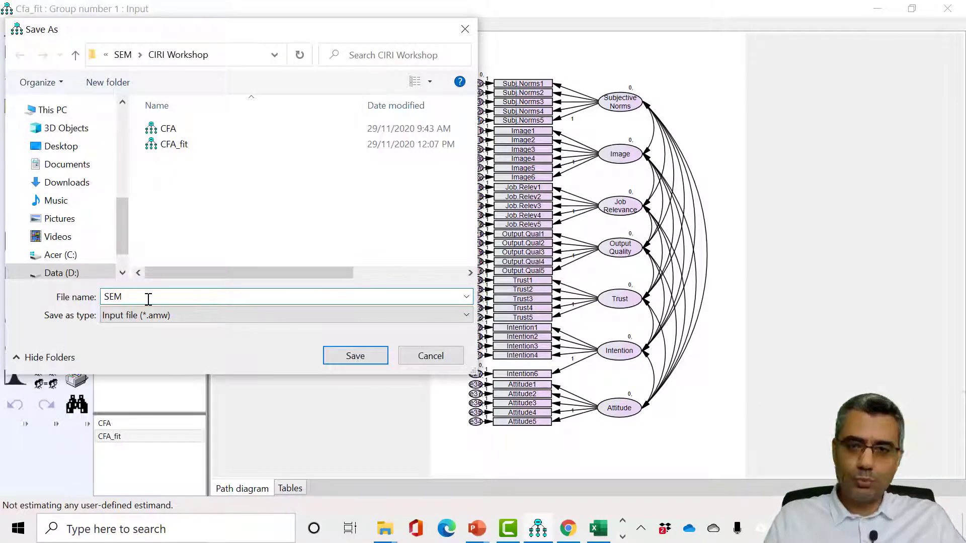
{"action": "left_click", "coordinate": [345, 358]}
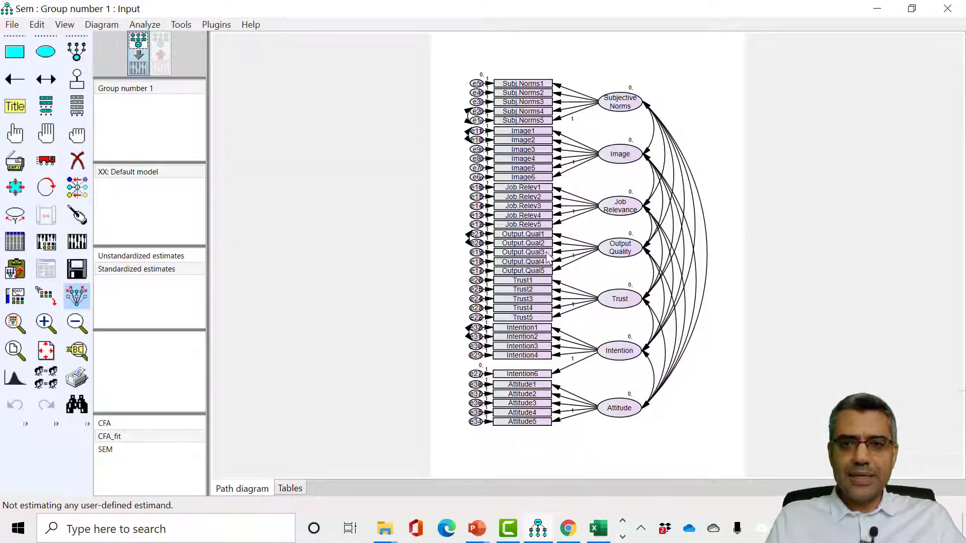
{"action": "left_click", "coordinate": [77, 160]}
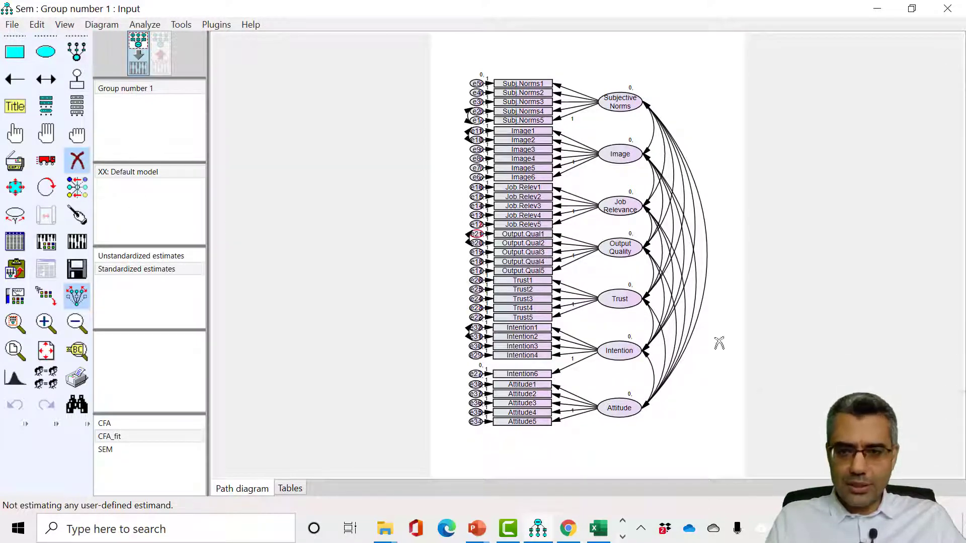
Erase the Trust–Intention covariance arc, dismissing the properties window that popped up.
{"action": "double_click", "coordinate": [648, 346]}
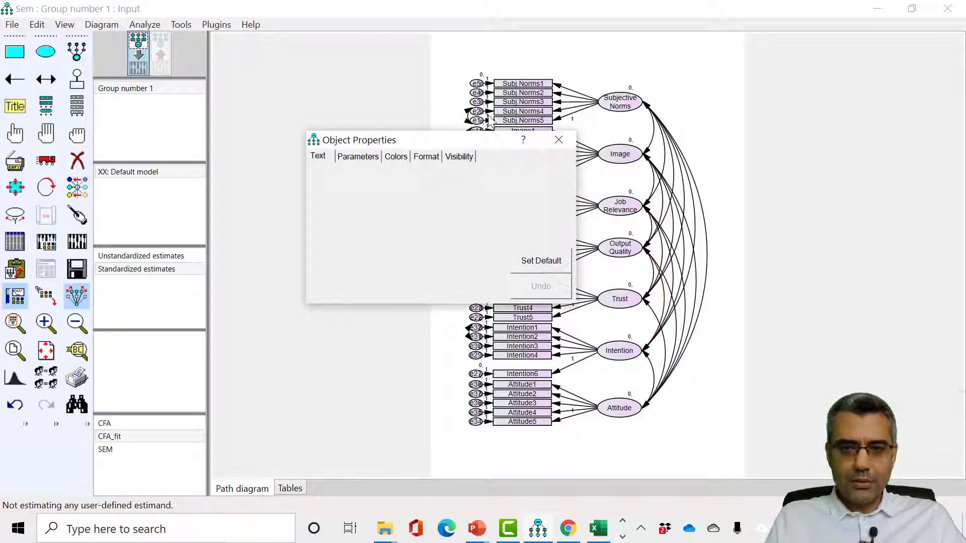
{"action": "left_click", "coordinate": [556, 140]}
{"action": "left_click", "coordinate": [56, 161]}
{"action": "left_click", "coordinate": [77, 160]}
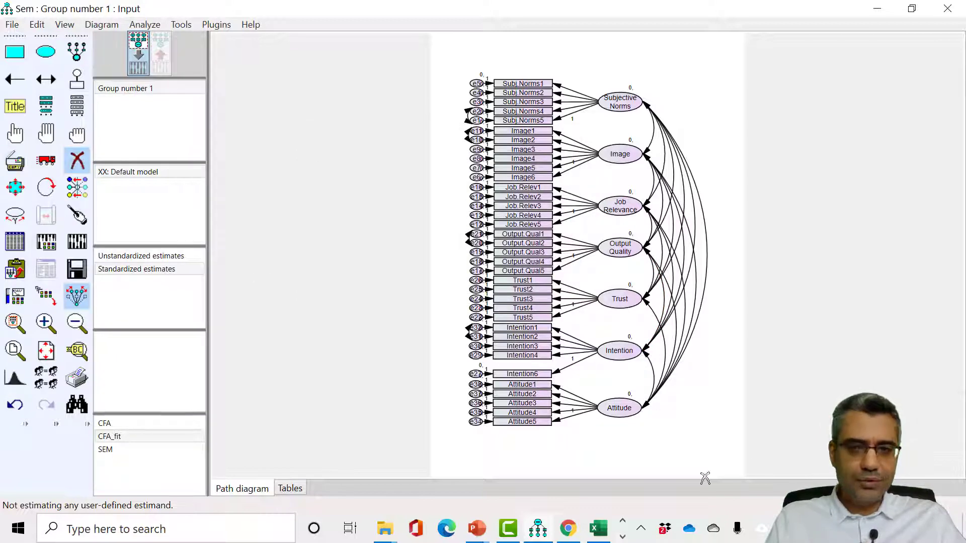
Erase the remaining Intention covariance arc and every Attitude arc, ending with Subjective Norms–Attitude.
{"action": "left_click", "coordinate": [646, 352]}
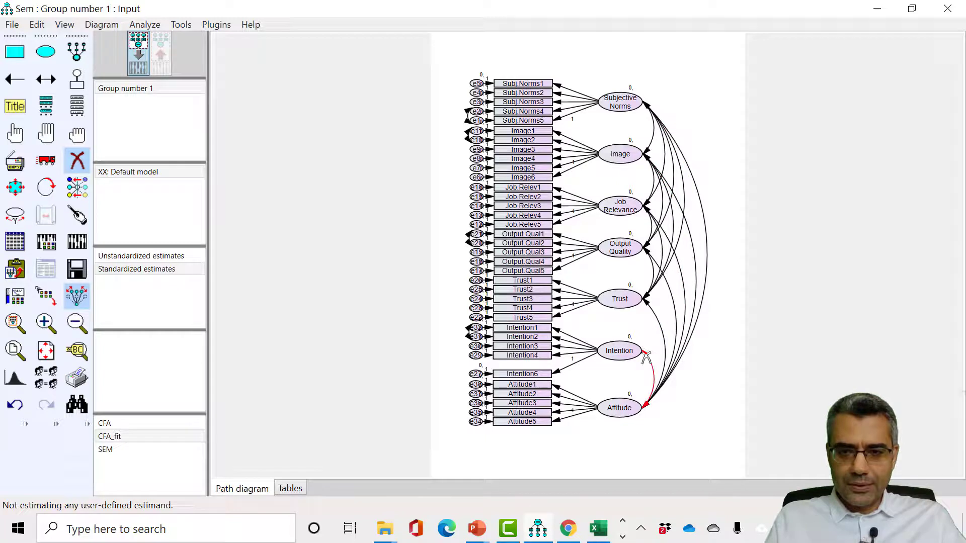
{"action": "left_click", "coordinate": [644, 405]}
{"action": "left_click", "coordinate": [645, 406]}
{"action": "left_click", "coordinate": [645, 406]}
{"action": "left_click", "coordinate": [646, 407]}
{"action": "left_click", "coordinate": [646, 407]}
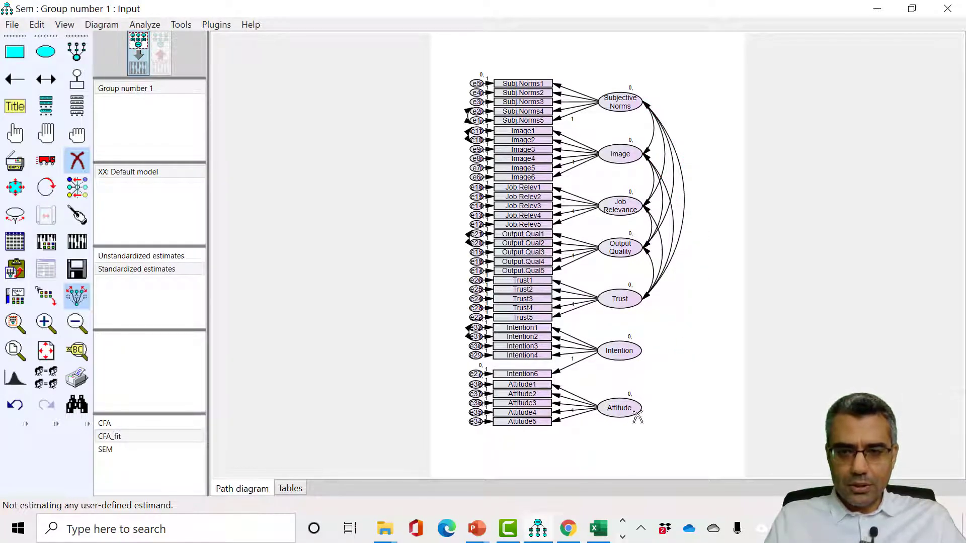
{"action": "left_click", "coordinate": [77, 160]}
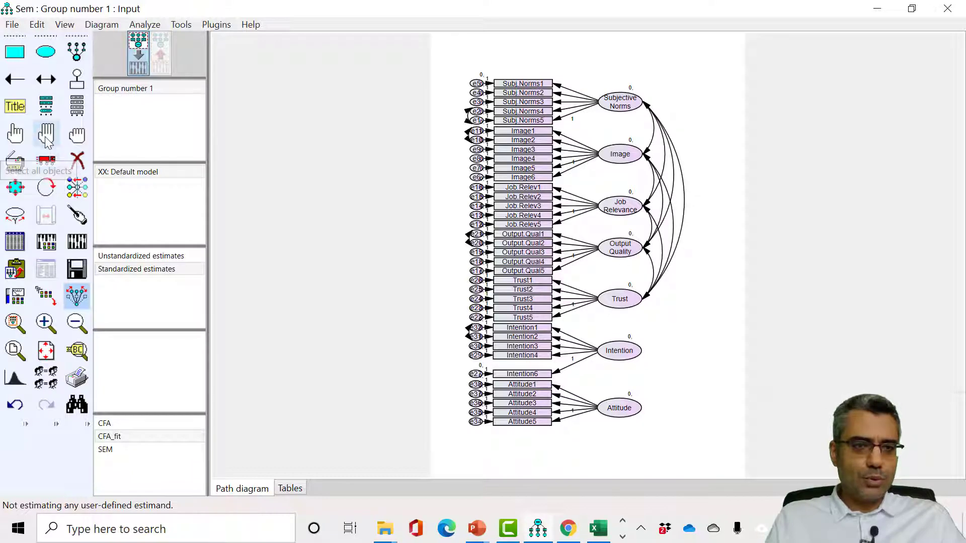
Set the page paper size to Landscape - A4 in Interface Properties.
{"action": "left_click", "coordinate": [64, 25]}
{"action": "left_click", "coordinate": [60, 39]}
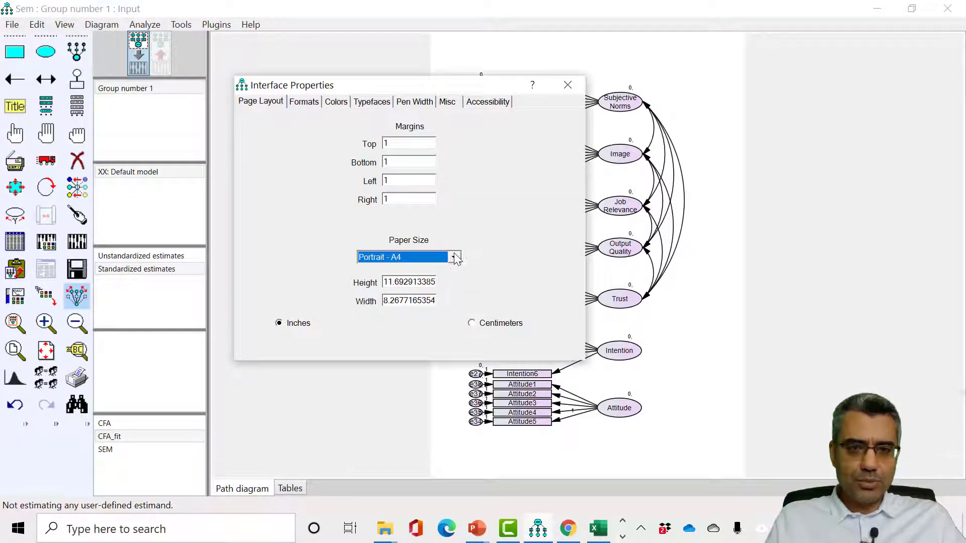
{"action": "left_click", "coordinate": [455, 257]}
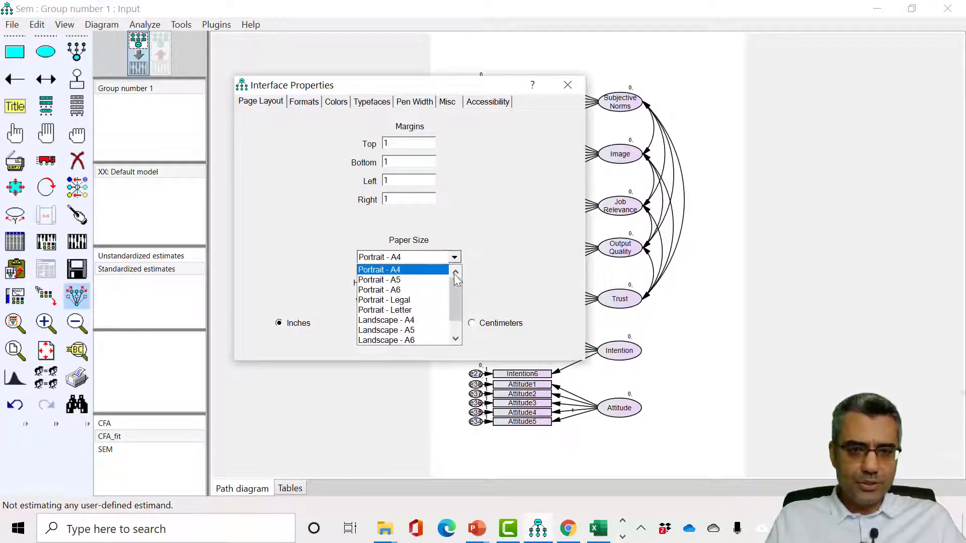
{"action": "left_click", "coordinate": [386, 319]}
{"action": "left_click", "coordinate": [568, 84]}
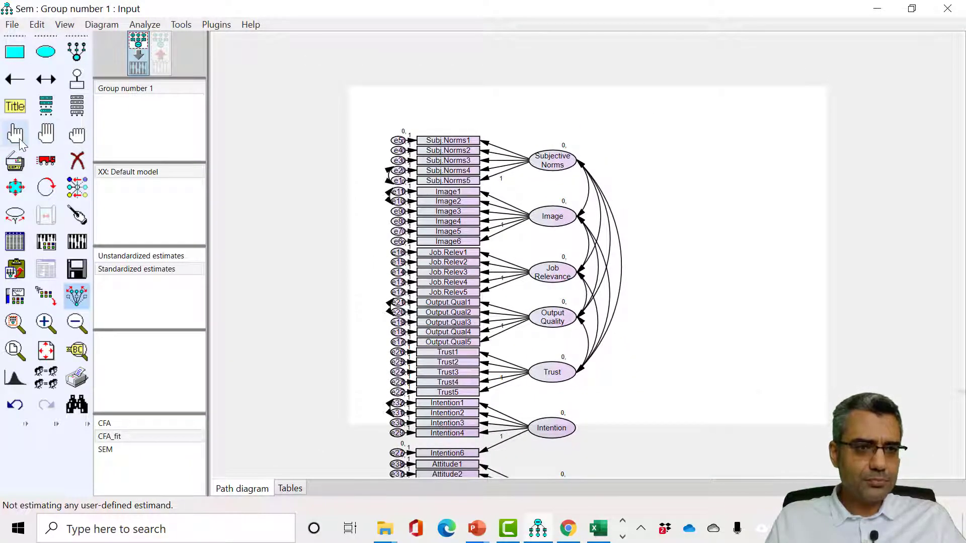
Shift the whole diagram up and to the left.
{"action": "left_click", "coordinate": [45, 134]}
{"action": "left_click", "coordinate": [46, 160]}
{"action": "mouse_move", "coordinate": [532, 160]}
{"action": "left_mouse_down"}
{"action": "mouse_move", "coordinate": [512, 156]}
{"action": "mouse_move", "coordinate": [528, 155]}
{"action": "mouse_move", "coordinate": [526, 195]}
{"action": "mouse_move", "coordinate": [516, 157]}
{"action": "left_mouse_up"}
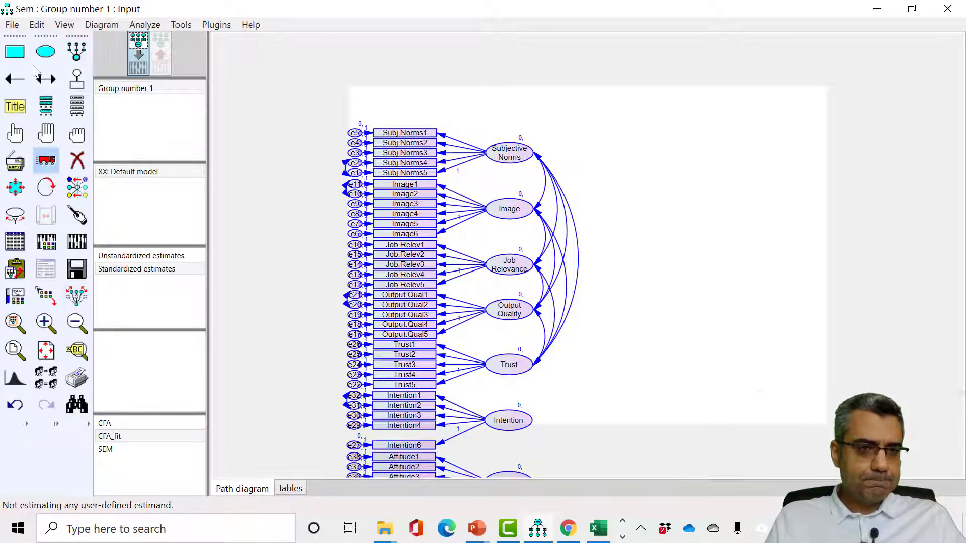
{"action": "left_click", "coordinate": [77, 299]}
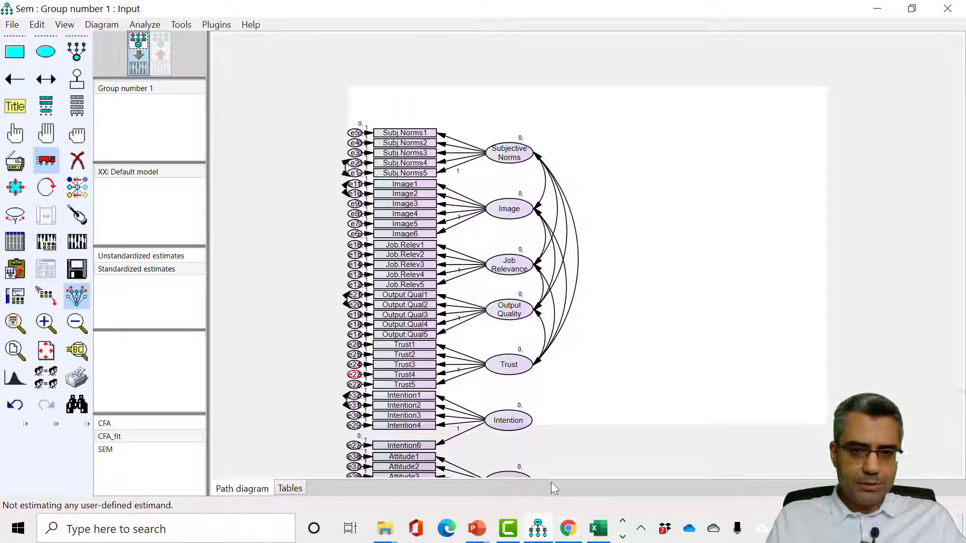
Move Intention and Attitude to the right and rotate their indicators to face outward.
{"action": "left_click_drag", "start_coordinate": [514, 430], "coordinate": [776, 261]}
{"action": "left_click_drag", "start_coordinate": [501, 480], "coordinate": [642, 117]}
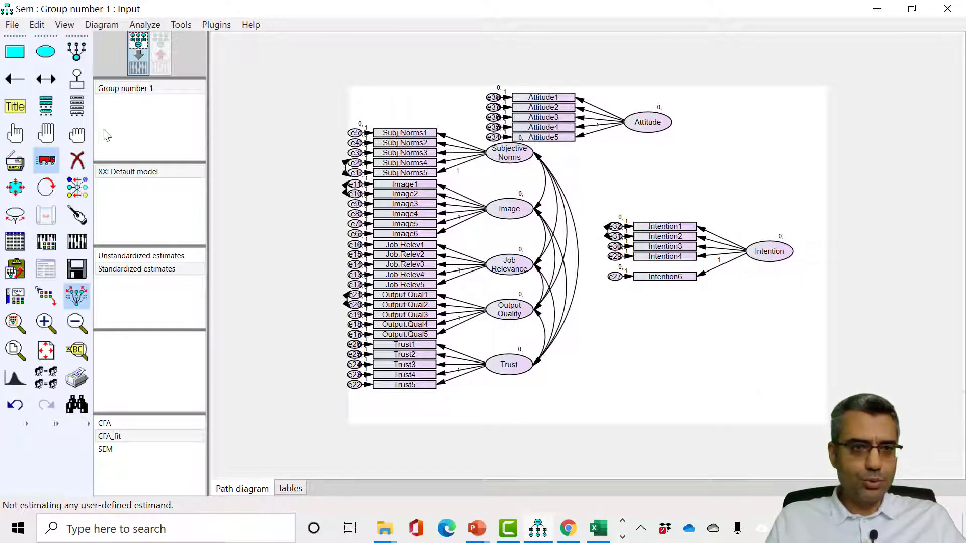
{"action": "left_click", "coordinate": [45, 187]}
{"action": "double_click", "coordinate": [654, 126]}
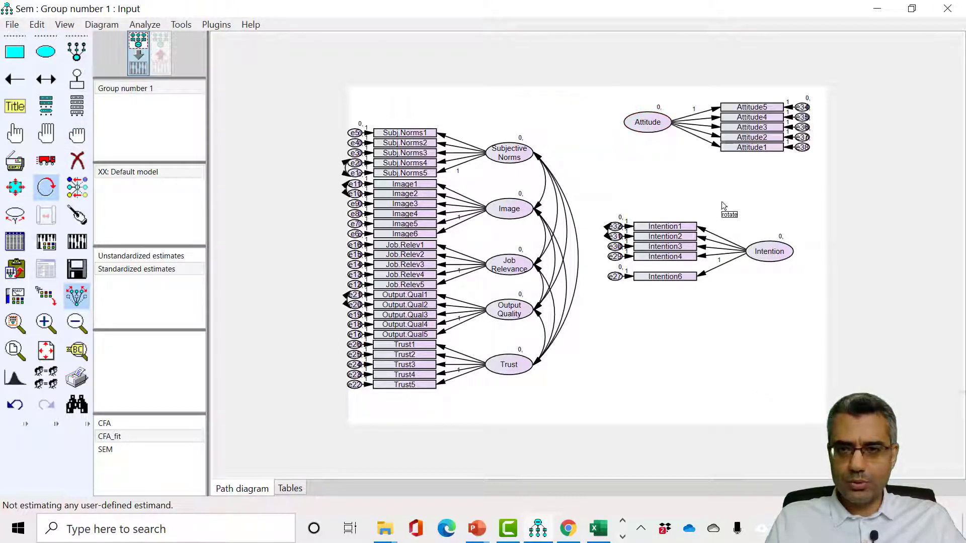
{"action": "left_click", "coordinate": [769, 251]}
{"action": "left_click", "coordinate": [769, 251]}
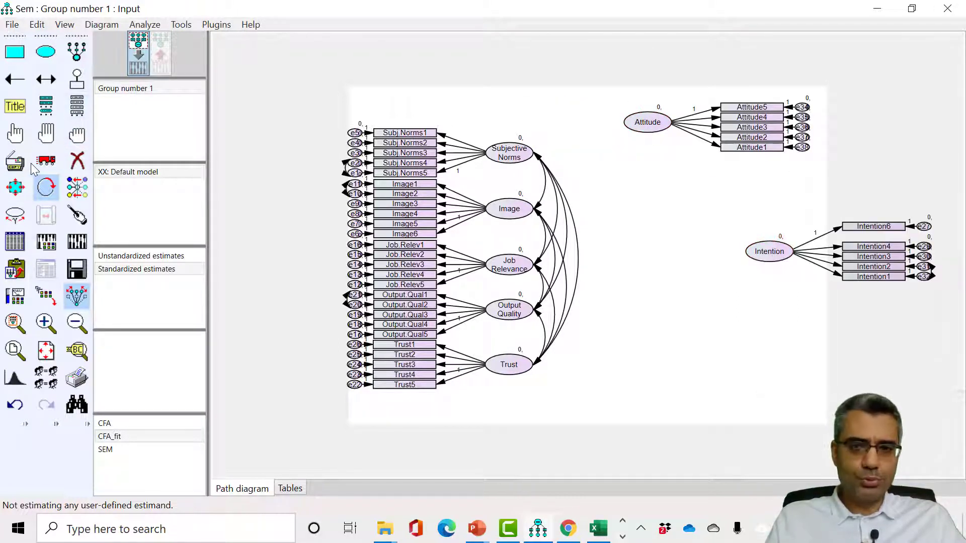
Fine-tune the positions of Intention and Attitude, shifting them left and lowering Intention slightly.
{"action": "left_click", "coordinate": [46, 160]}
{"action": "left_click_drag", "start_coordinate": [754, 255], "coordinate": [650, 253]}
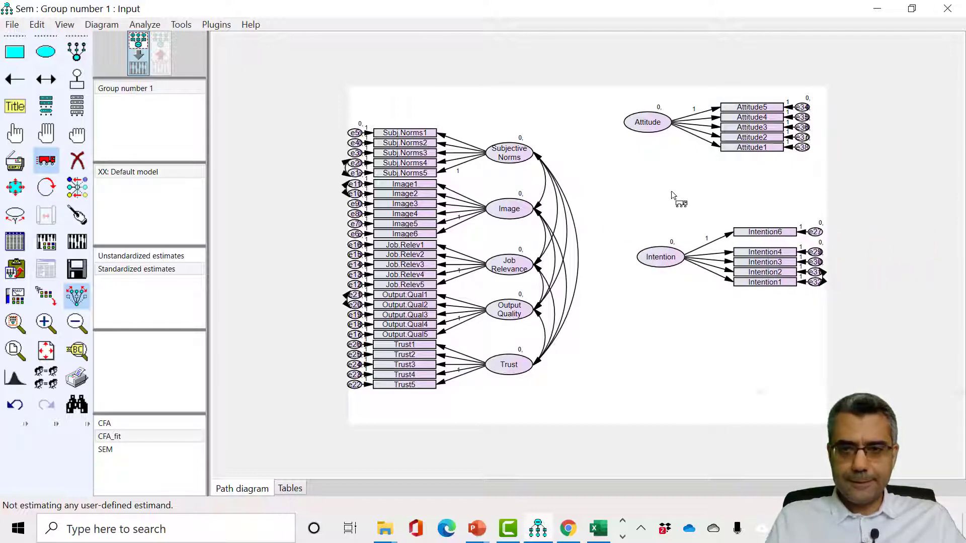
{"action": "left_click_drag", "start_coordinate": [652, 126], "coordinate": [606, 127]}
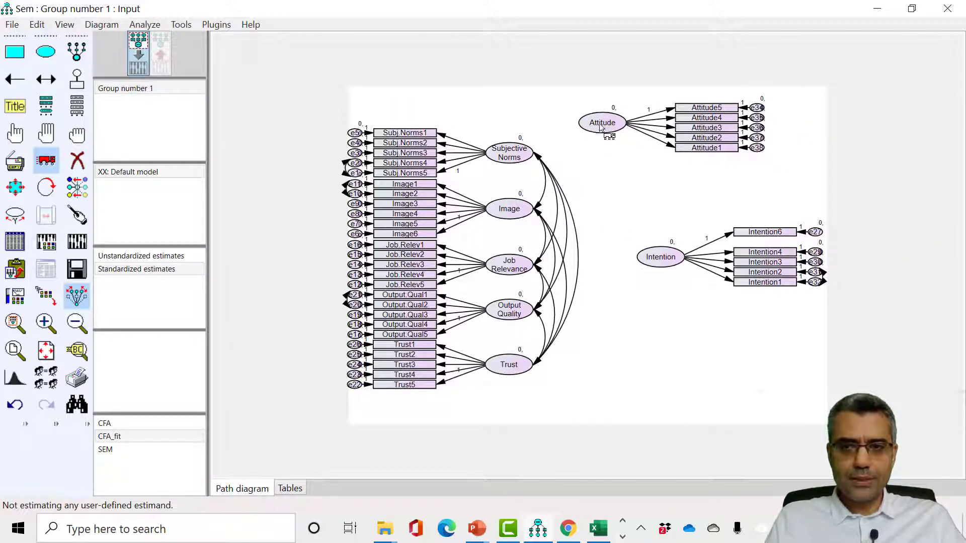
{"action": "left_click_drag", "start_coordinate": [656, 266], "coordinate": [655, 283]}
{"action": "left_click", "coordinate": [15, 79]}
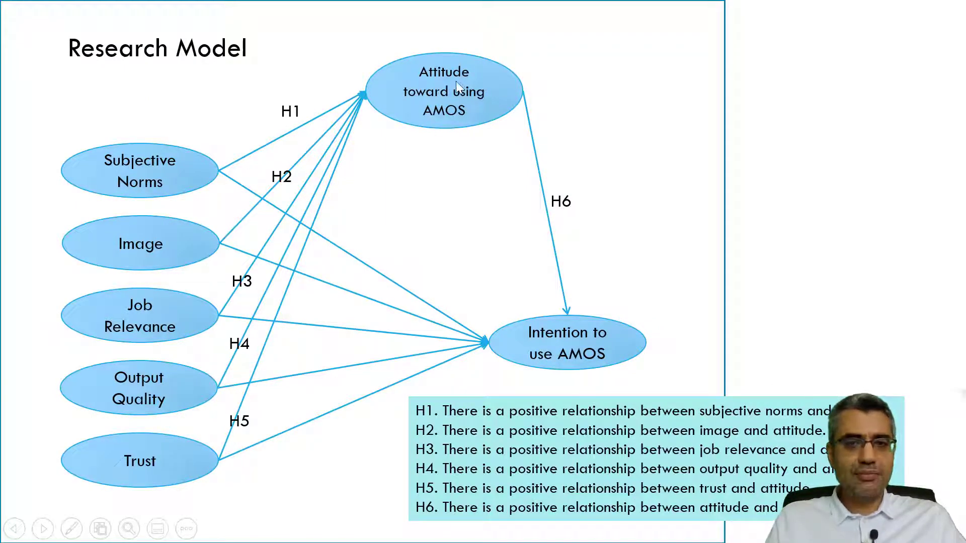
{"action": "key", "text": "alt+Tab"}
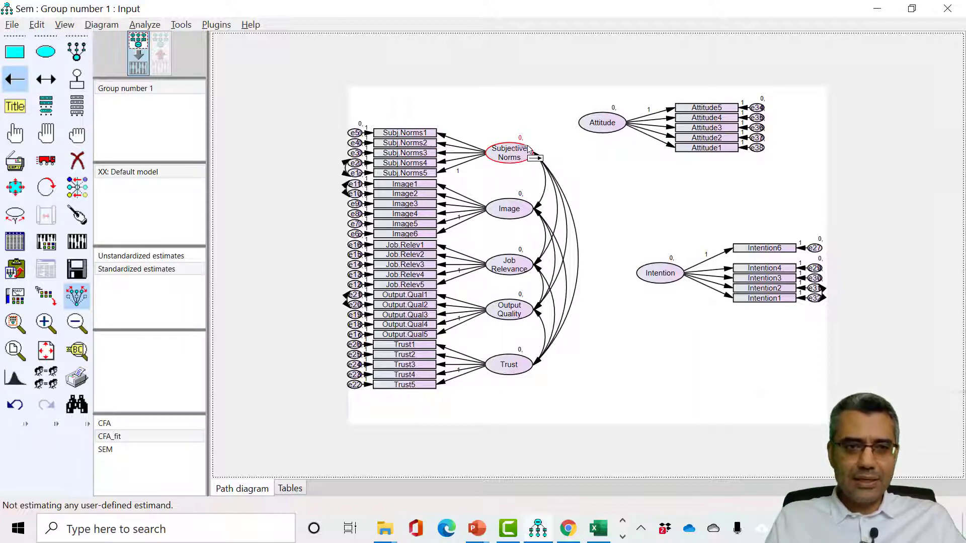
Draw paths to Attitude from Subjective Norms, Image, Job Relevance, Output Quality and Trust.
{"action": "left_click_drag", "start_coordinate": [533, 146], "coordinate": [603, 128]}
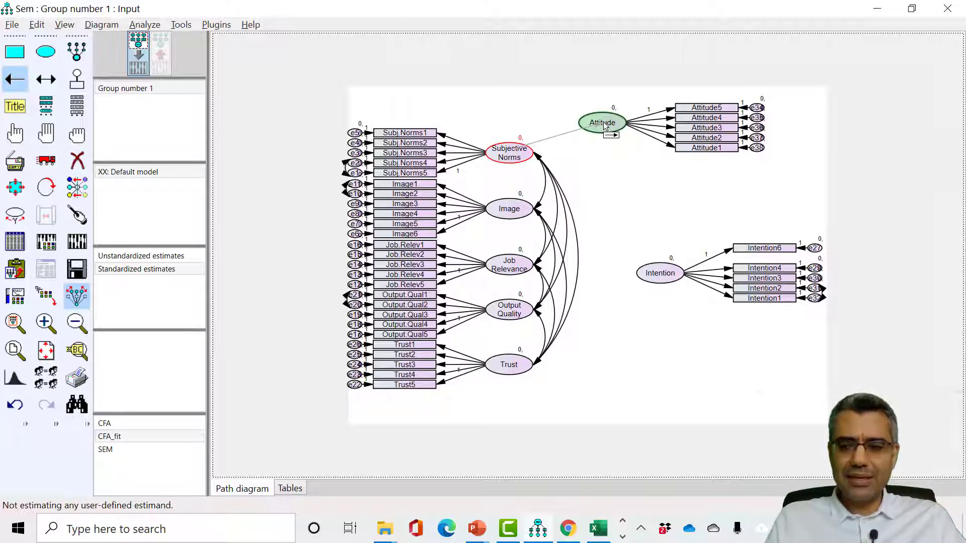
{"action": "left_click_drag", "start_coordinate": [602, 122], "coordinate": [601, 122]}
{"action": "left_click_drag", "start_coordinate": [526, 209], "coordinate": [610, 123]}
{"action": "left_click_drag", "start_coordinate": [515, 269], "coordinate": [609, 123]}
{"action": "left_click_drag", "start_coordinate": [518, 310], "coordinate": [603, 126]}
{"action": "left_click_drag", "start_coordinate": [511, 366], "coordinate": [600, 124]}
Draw paths to Intention from the five factors and from Attitude.
{"action": "left_click_drag", "start_coordinate": [532, 168], "coordinate": [659, 274]}
{"action": "left_click_drag", "start_coordinate": [528, 208], "coordinate": [668, 276]}
{"action": "left_click_drag", "start_coordinate": [521, 264], "coordinate": [659, 275]}
{"action": "left_click_drag", "start_coordinate": [578, 291], "coordinate": [653, 281]}
{"action": "left_click_drag", "start_coordinate": [510, 365], "coordinate": [651, 279]}
{"action": "mouse_move", "coordinate": [604, 120]}
{"action": "left_mouse_down"}
{"action": "mouse_move", "coordinate": [694, 318]}
{"action": "mouse_move", "coordinate": [659, 275]}
{"action": "left_mouse_up"}
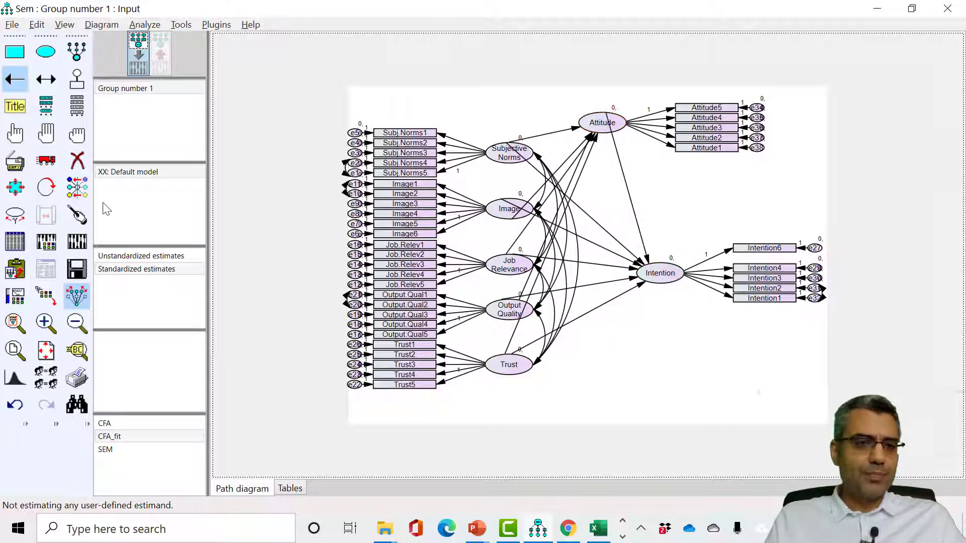
Tidy the arrow connections arriving at Intention.
{"action": "left_click", "coordinate": [47, 136]}
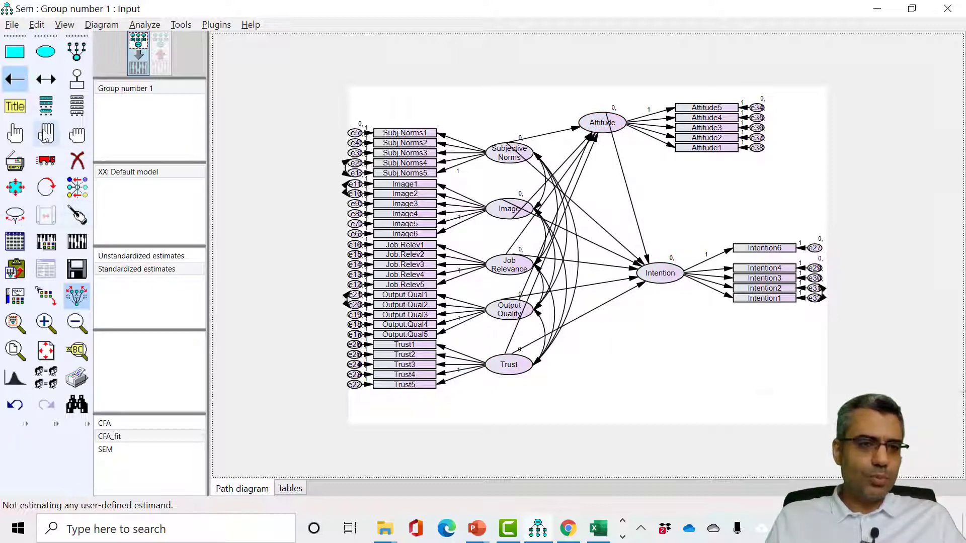
{"action": "left_click", "coordinate": [79, 216]}
{"action": "left_click", "coordinate": [658, 277]}
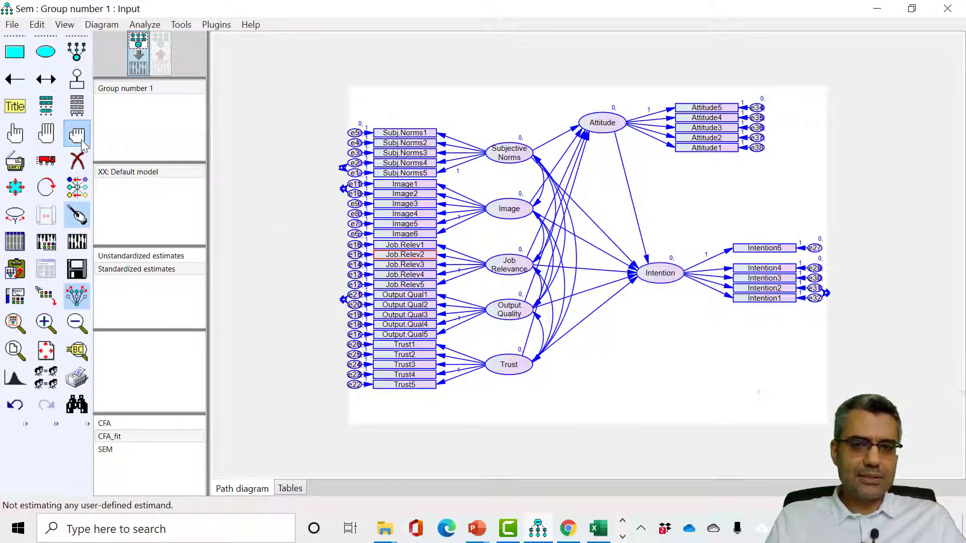
{"action": "left_click", "coordinate": [82, 144]}
{"action": "left_click", "coordinate": [77, 216]}
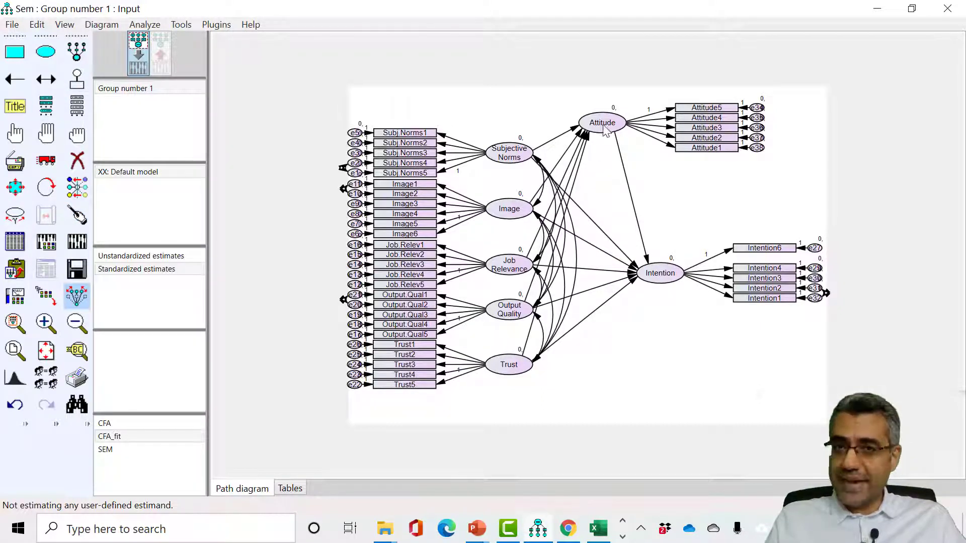
Attach a residual error term to Attitude and another to Intention.
{"action": "left_click", "coordinate": [77, 78]}
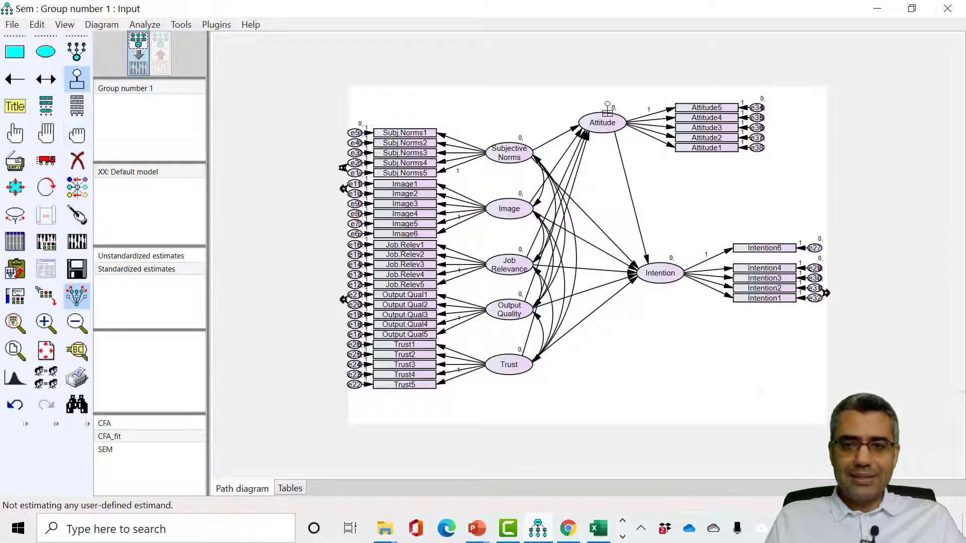
{"action": "left_click", "coordinate": [602, 117]}
{"action": "left_click", "coordinate": [659, 267]}
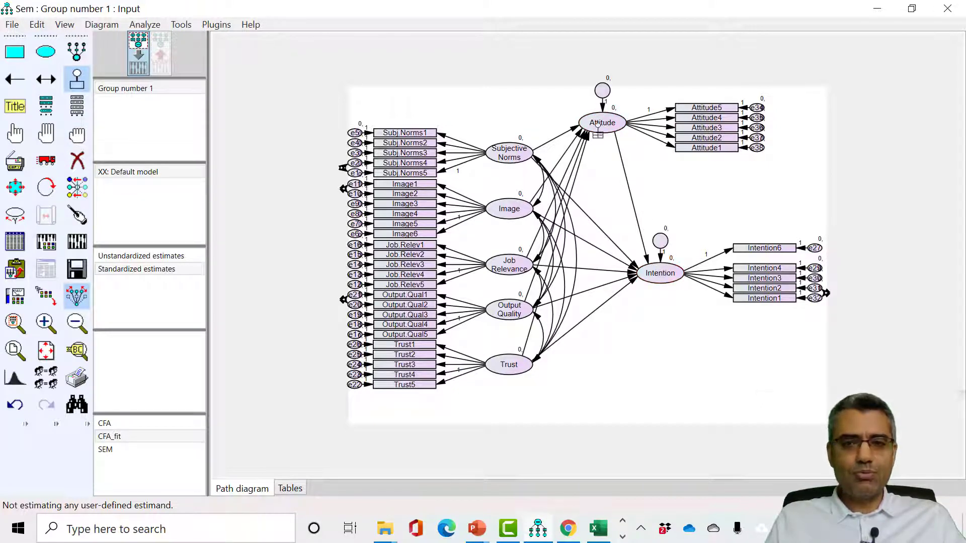
{"action": "left_click", "coordinate": [77, 79]}
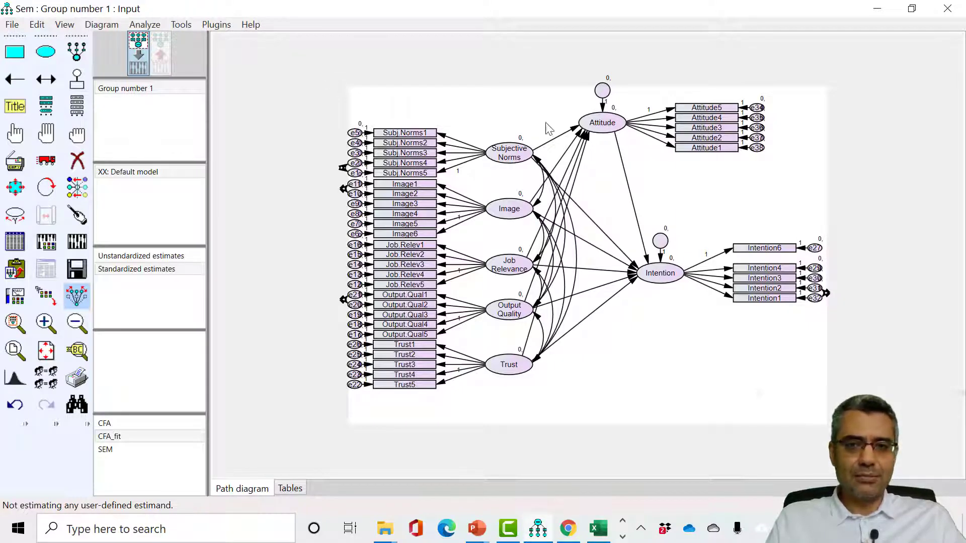
Auto-name the new residuals e39 and e40 with the Name Unobserved Variables plugin.
{"action": "double_click", "coordinate": [603, 93]}
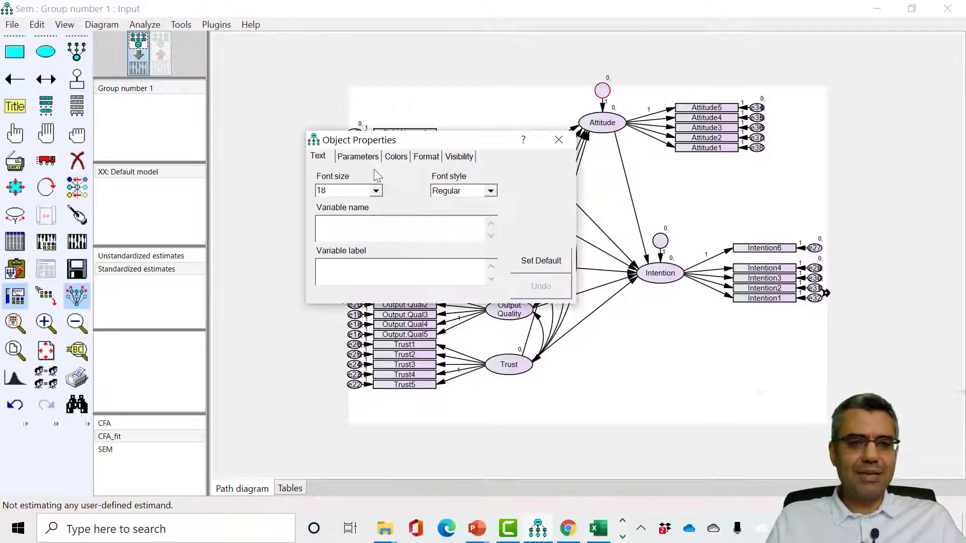
{"action": "left_click", "coordinate": [559, 140]}
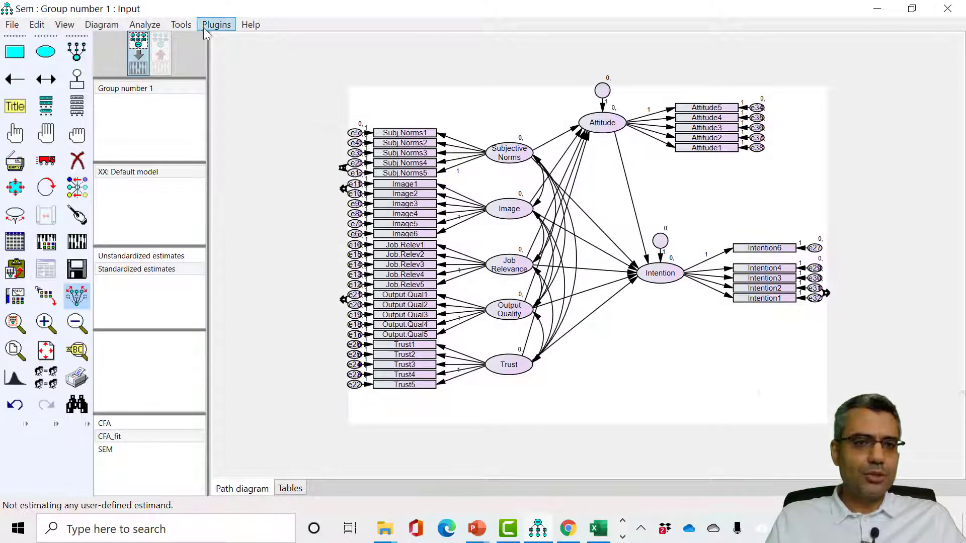
{"action": "left_click", "coordinate": [204, 26]}
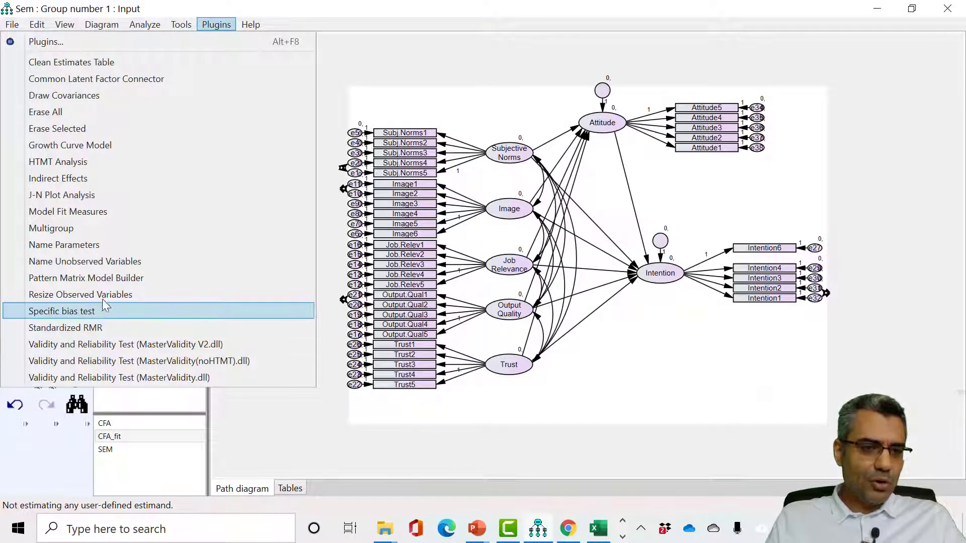
{"action": "left_click", "coordinate": [132, 266]}
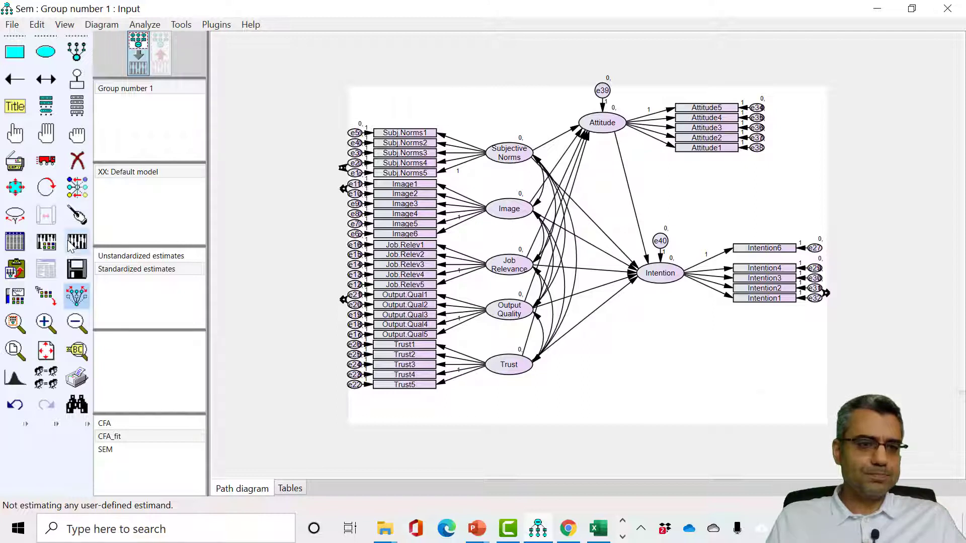
{"action": "left_click", "coordinate": [46, 162]}
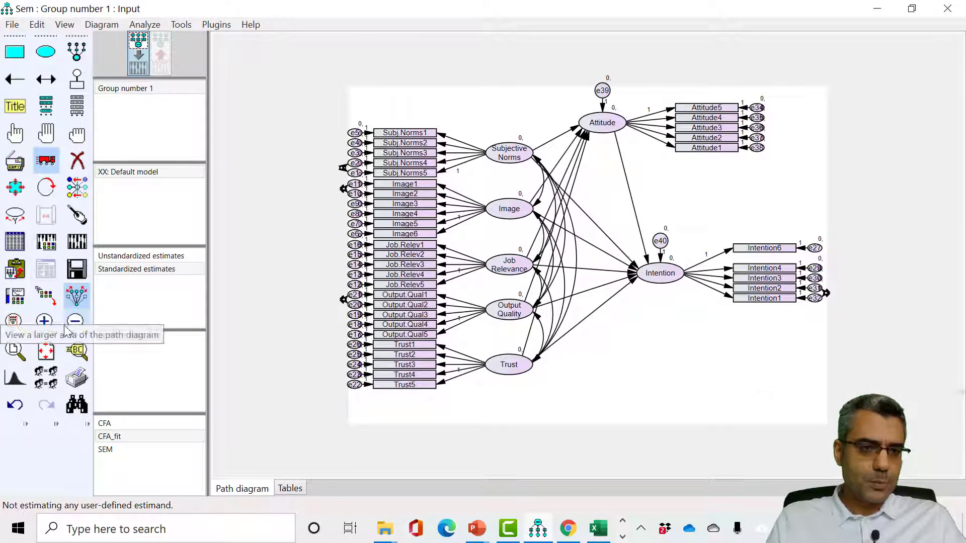
Move the whole diagram slightly lower on the page.
{"action": "left_click", "coordinate": [46, 133]}
{"action": "left_click_drag", "start_coordinate": [653, 276], "coordinate": [663, 296]}
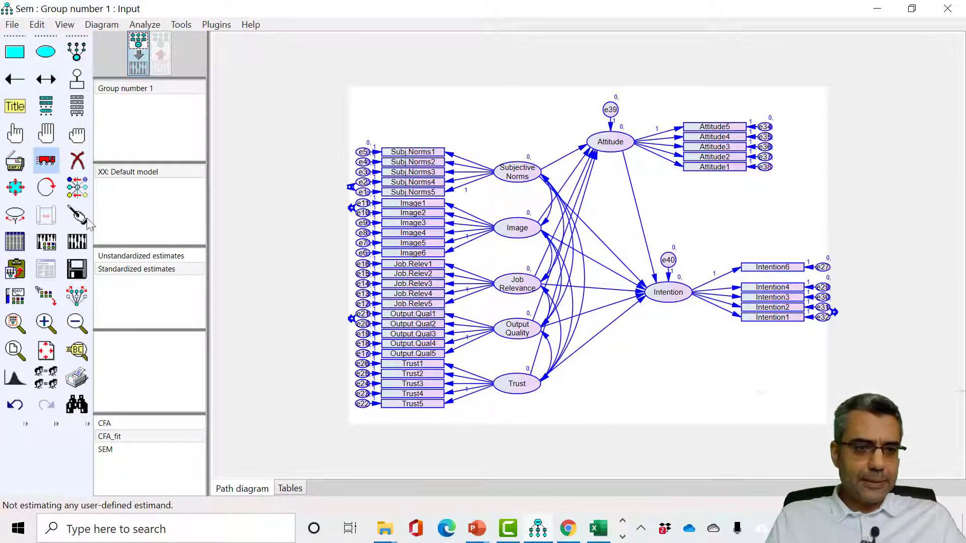
{"action": "left_click_drag", "start_coordinate": [660, 295], "coordinate": [664, 288]}
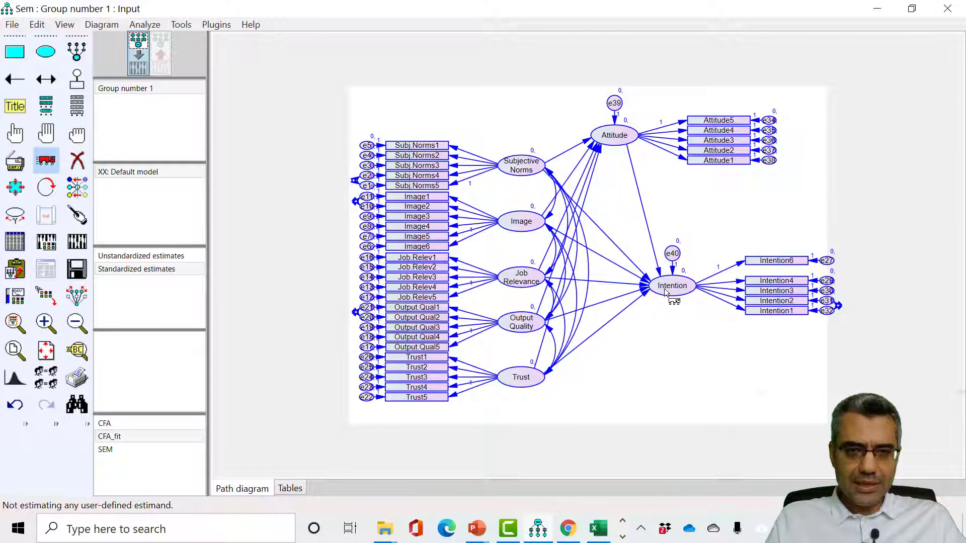
{"action": "left_click", "coordinate": [78, 135]}
Shift the Intention group and the Attitude group a little to the left.
{"action": "left_click", "coordinate": [76, 295]}
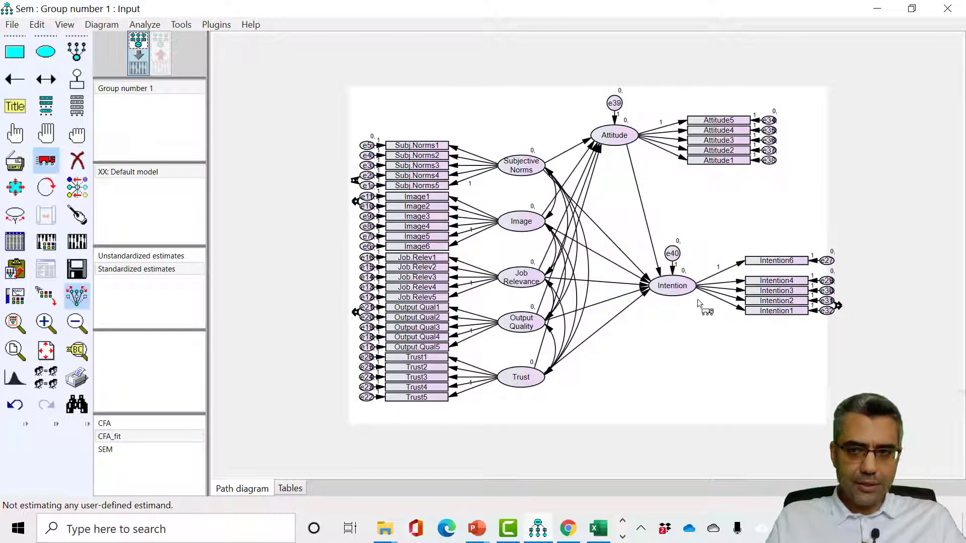
{"action": "left_click_drag", "start_coordinate": [675, 290], "coordinate": [658, 291]}
{"action": "left_click_drag", "start_coordinate": [607, 140], "coordinate": [593, 140]}
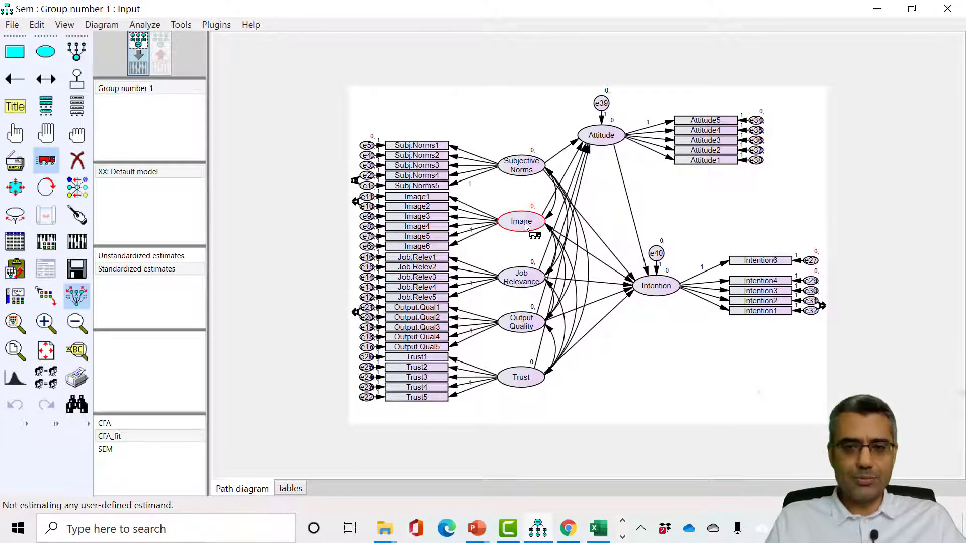
Set Output to include squared multiple correlations, excluding sample moments, residual moments and normality tests.
{"action": "left_click", "coordinate": [53, 245]}
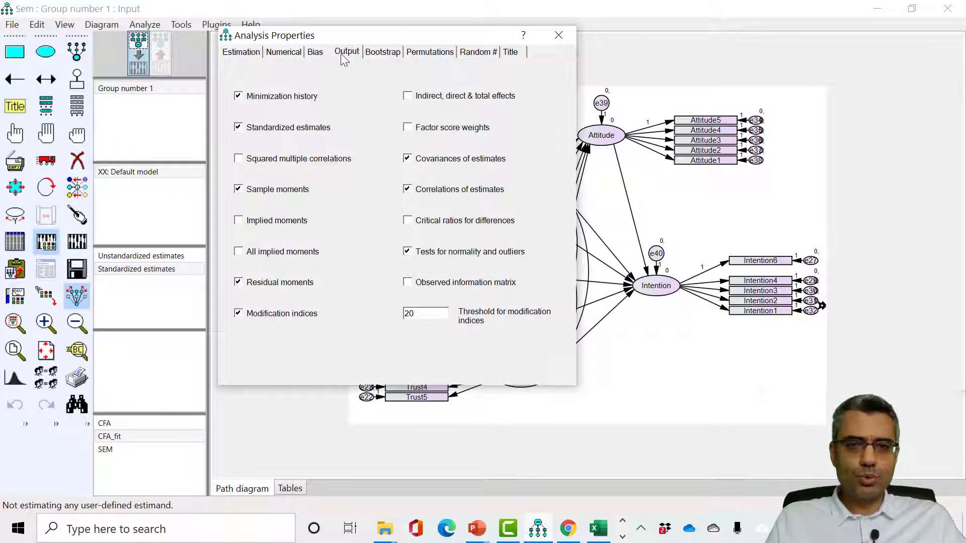
{"action": "left_click", "coordinate": [408, 189]}
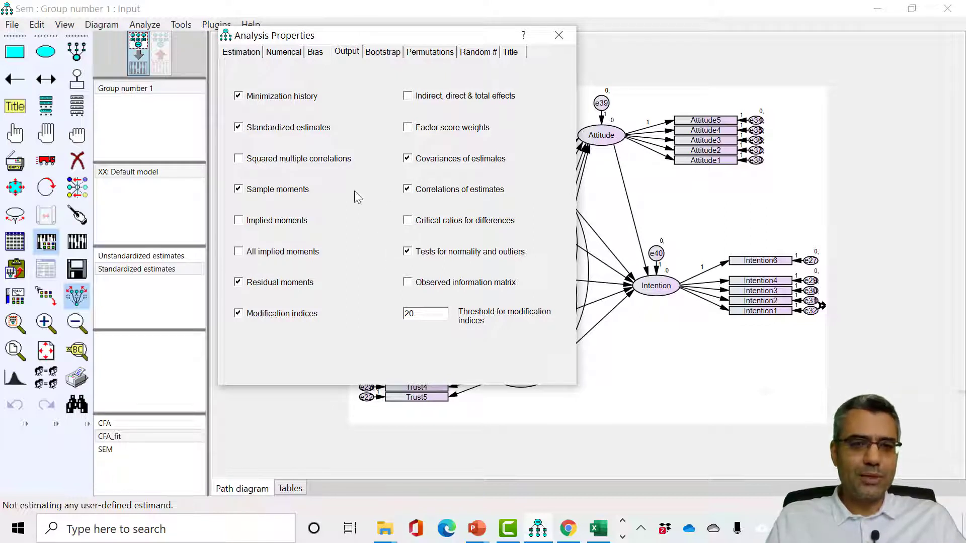
{"action": "left_click", "coordinate": [286, 196]}
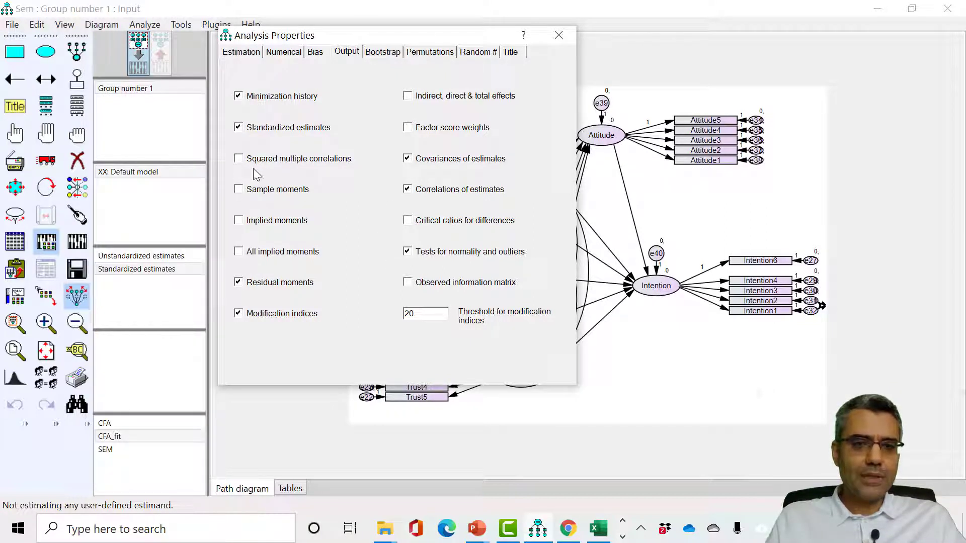
{"action": "left_click", "coordinate": [282, 158]}
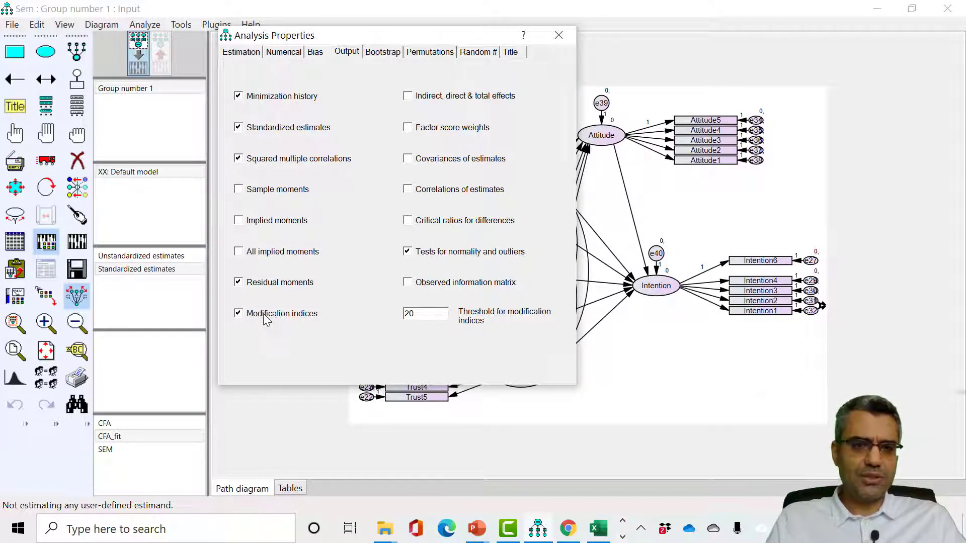
{"action": "left_click", "coordinate": [274, 283]}
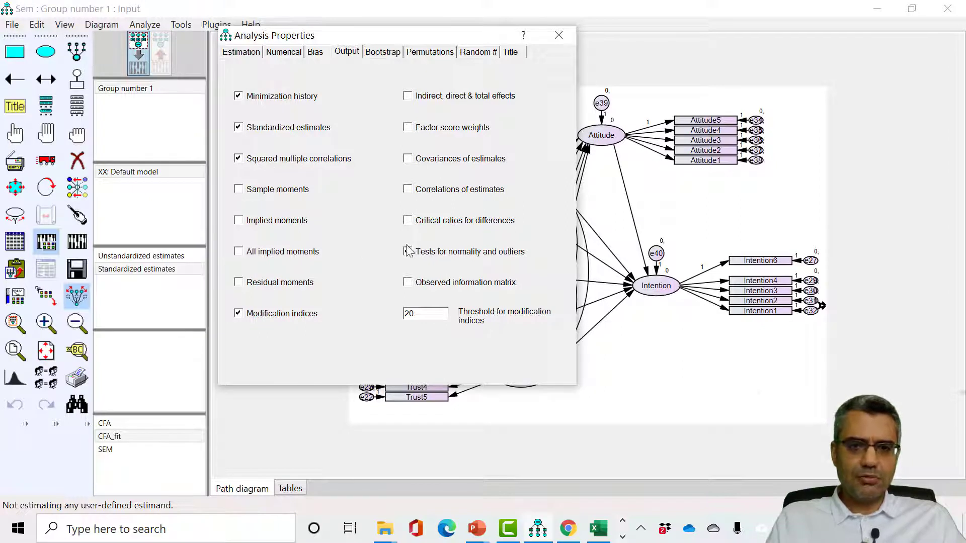
{"action": "left_click", "coordinate": [421, 256]}
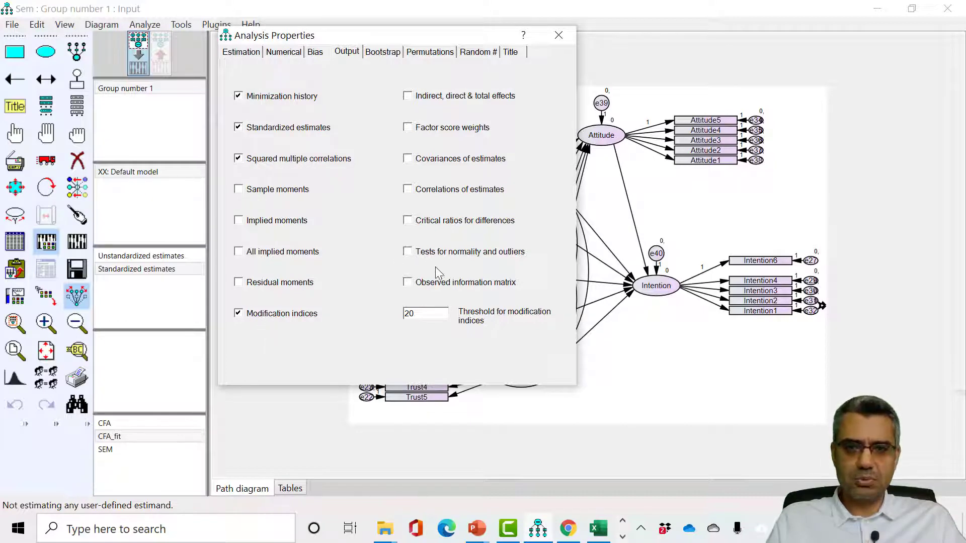
{"action": "left_click", "coordinate": [561, 32]}
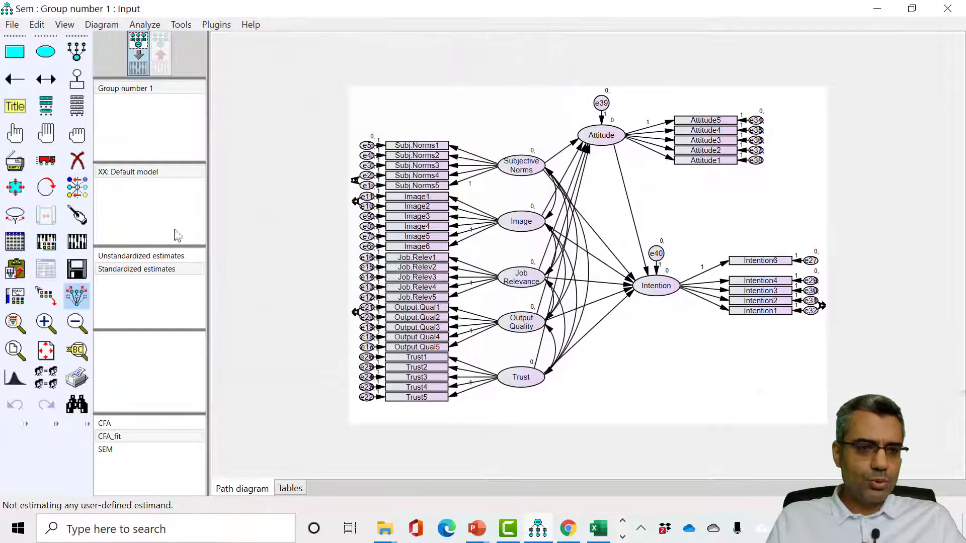
Estimate the SEM model (chi-square 1137.8) and display the output path diagram.
{"action": "left_click", "coordinate": [81, 244]}
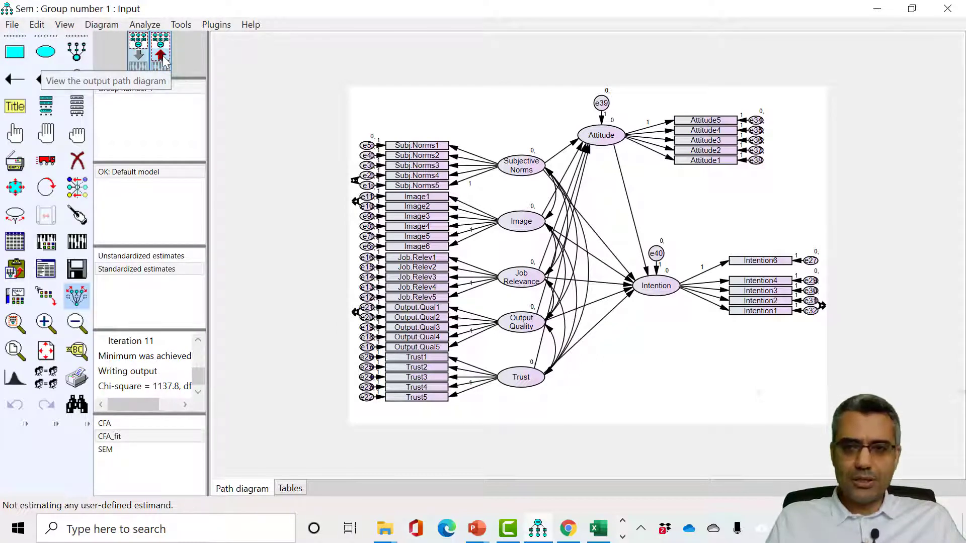
{"action": "left_click", "coordinate": [161, 54]}
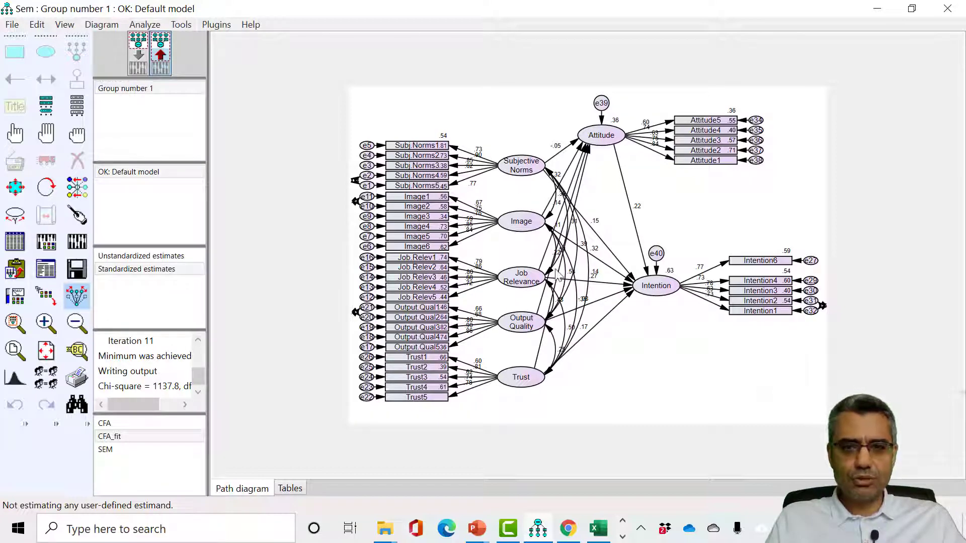
Compare unstandardized and standardized estimates, zoom in, then view the text output's Notes for Model.
{"action": "left_click", "coordinate": [173, 256]}
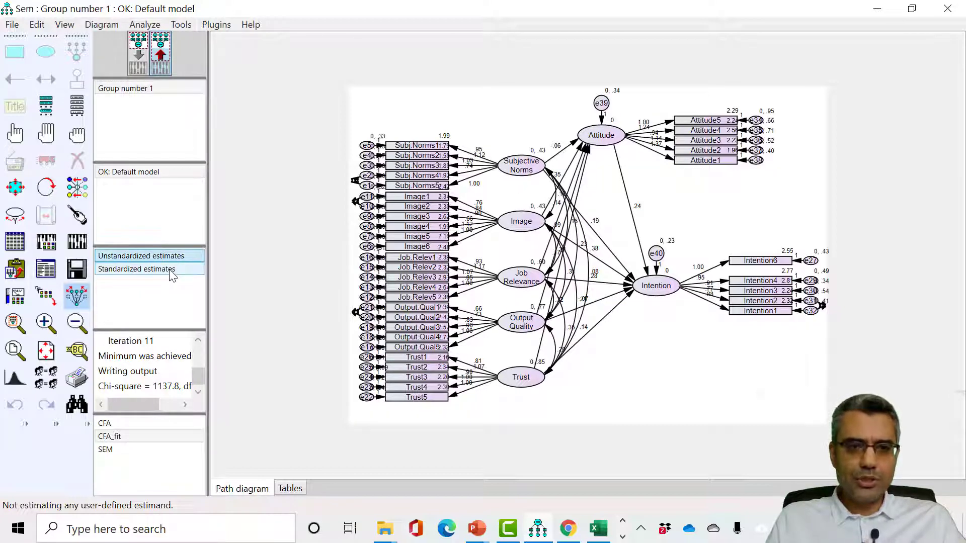
{"action": "left_click", "coordinate": [175, 269]}
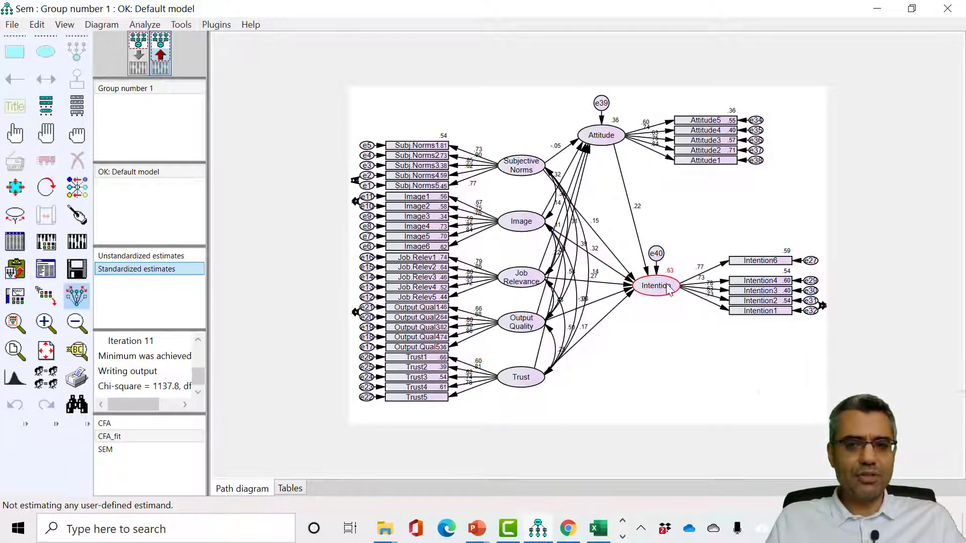
{"action": "left_click", "coordinate": [54, 325]}
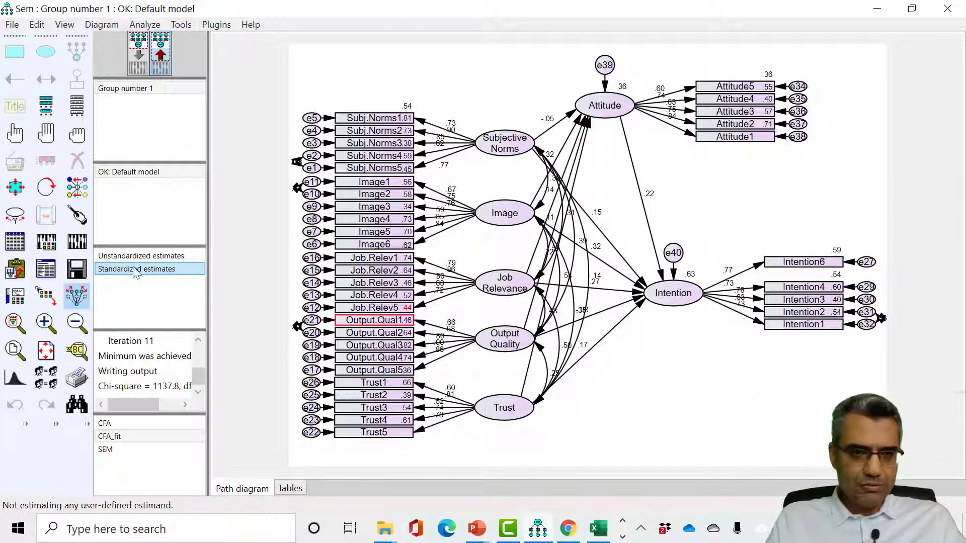
{"action": "left_click", "coordinate": [49, 273]}
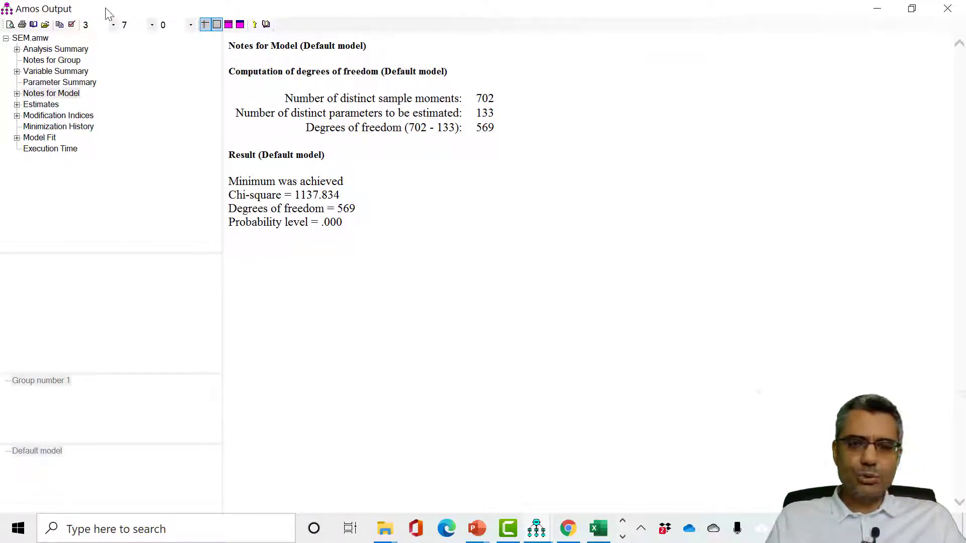
Review the Model Fit tables, then show Estimates, where Image to Intention is .377 (p ***).
{"action": "left_click", "coordinate": [38, 138]}
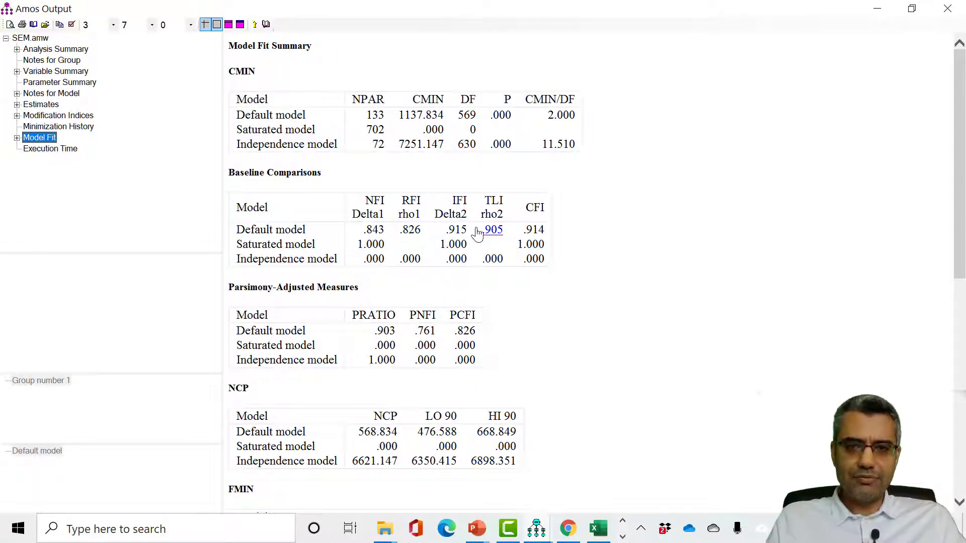
{"action": "mouse_move", "coordinate": [964, 175]}
{"action": "left_mouse_down"}
{"action": "mouse_move", "coordinate": [960, 382]}
{"action": "mouse_move", "coordinate": [961, 183]}
{"action": "left_mouse_up"}
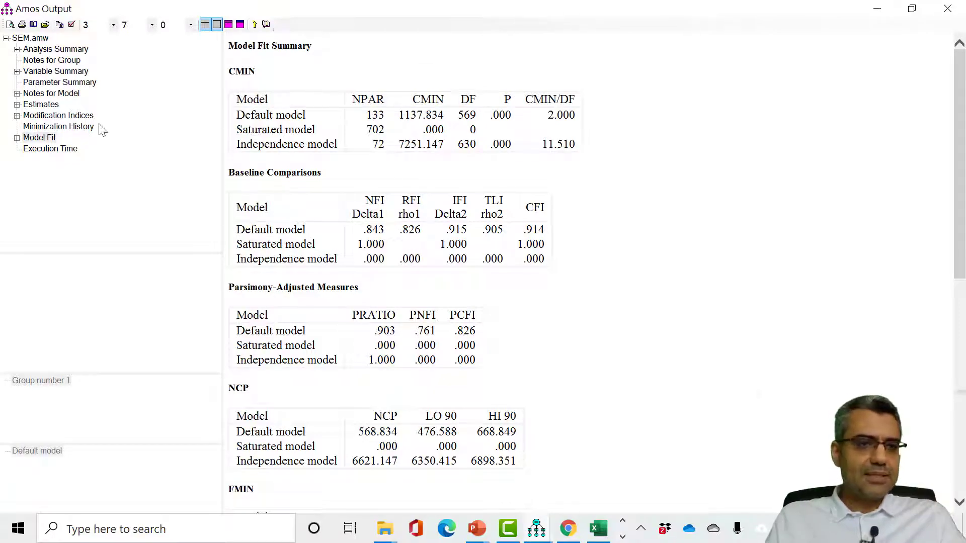
{"action": "left_click", "coordinate": [37, 105]}
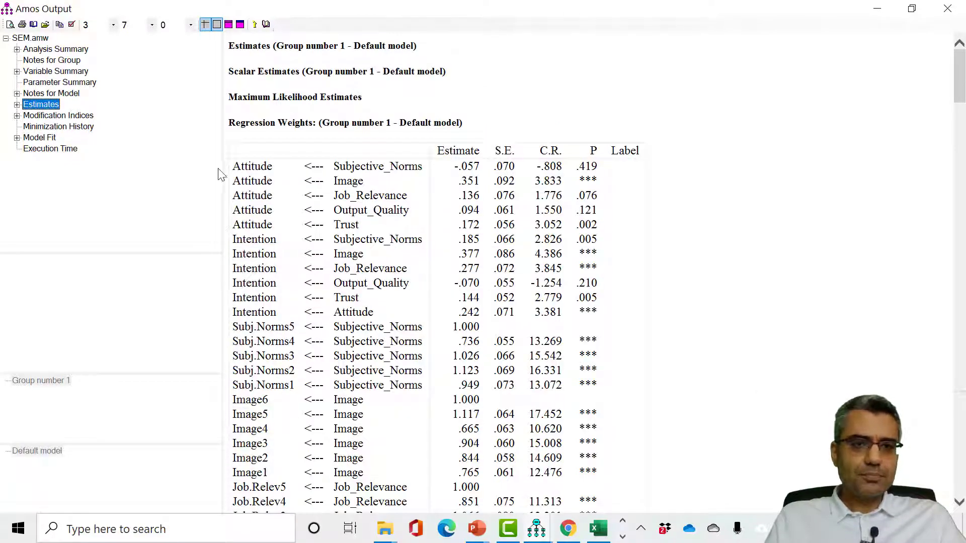
Expand Estimates > Scalars and jump to the Regression Weights table.
{"action": "scroll", "coordinate": [372, 211], "scroll_direction": "down", "scroll_amount": 10}
{"action": "scroll", "coordinate": [377, 211], "scroll_direction": "up", "scroll_amount": 12}
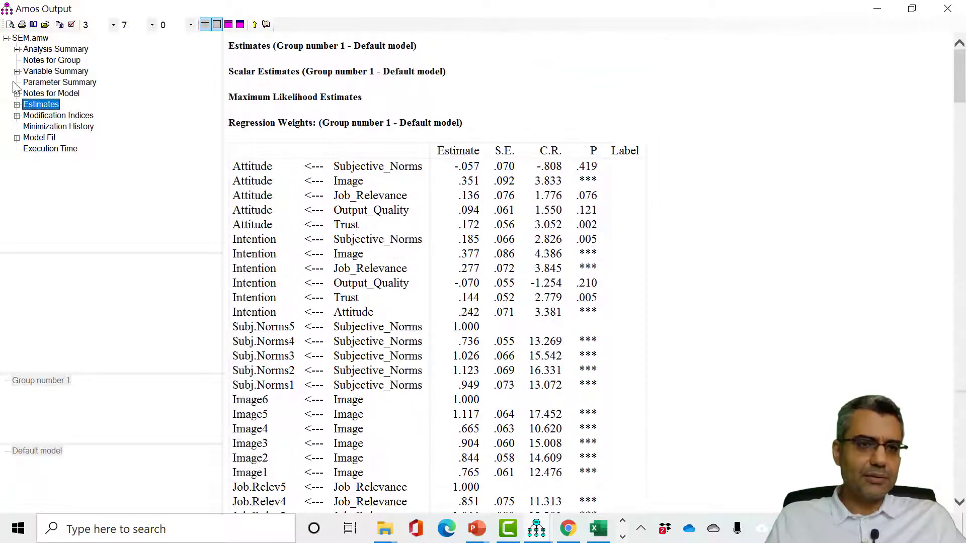
{"action": "left_click", "coordinate": [16, 105]}
{"action": "left_click", "coordinate": [27, 116]}
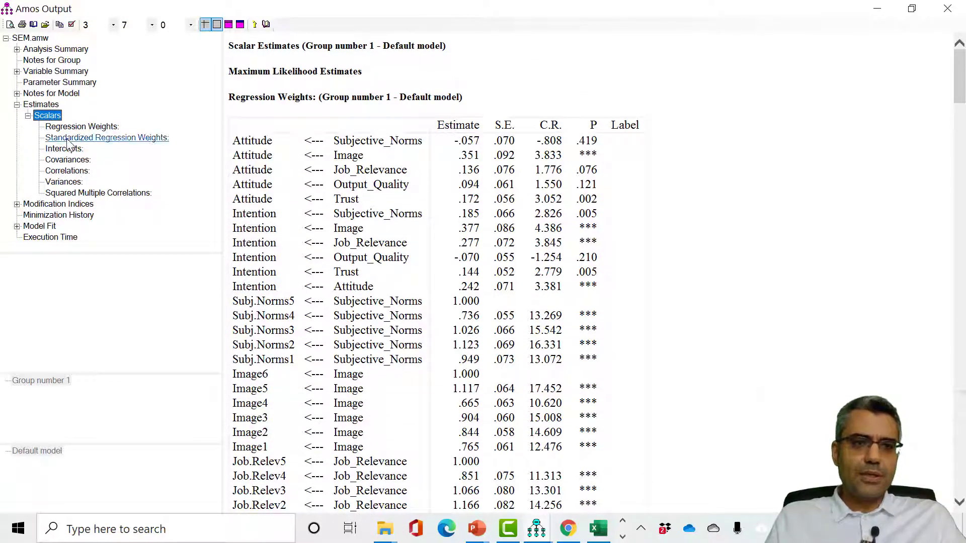
{"action": "left_click", "coordinate": [81, 127]}
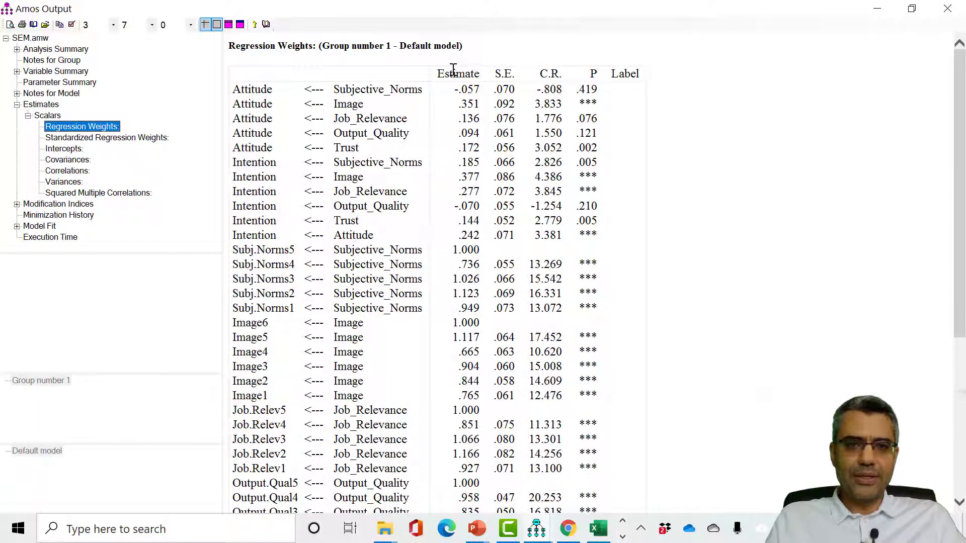
Highlight the structural paths into Attitude and Intention and the item loadings, checking them against the diagram.
{"action": "left_click_drag", "start_coordinate": [236, 89], "coordinate": [599, 243]}
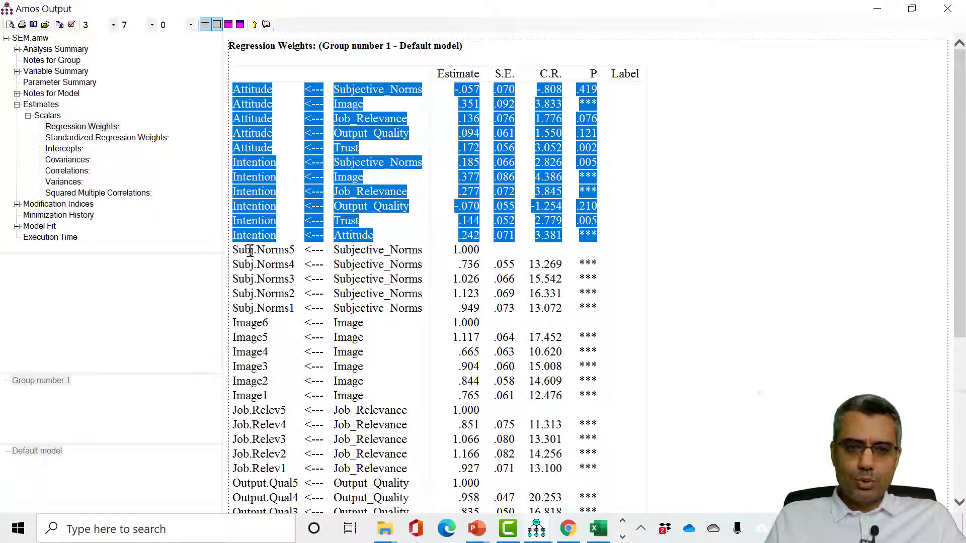
{"action": "left_click_drag", "start_coordinate": [245, 250], "coordinate": [468, 425]}
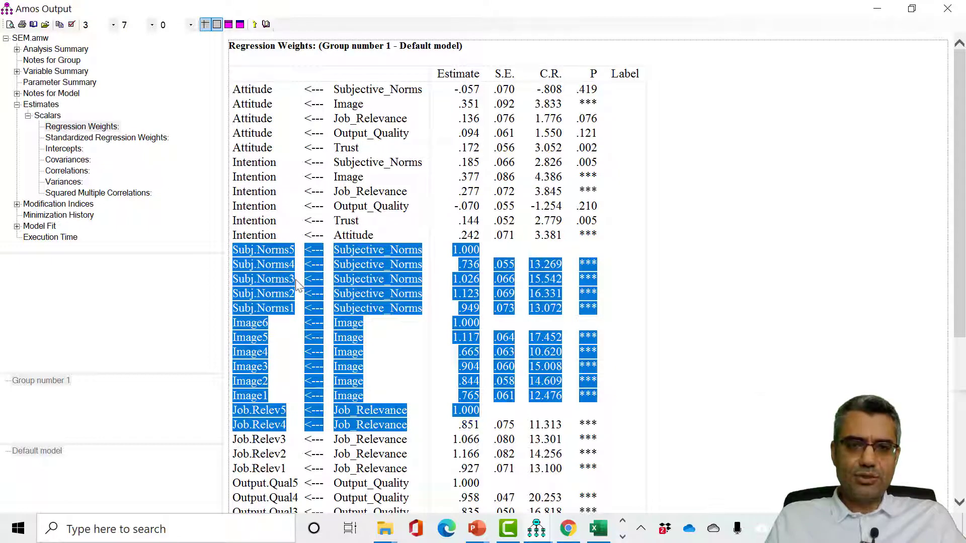
{"action": "left_click", "coordinate": [233, 249]}
{"action": "left_click_drag", "start_coordinate": [266, 258], "coordinate": [402, 425]}
{"action": "left_click", "coordinate": [714, 244]}
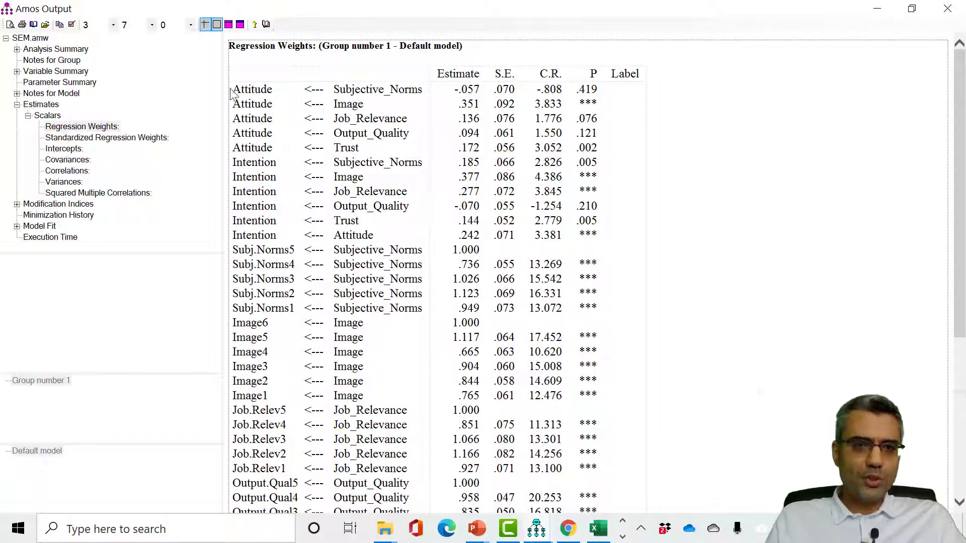
{"action": "left_click_drag", "start_coordinate": [235, 89], "coordinate": [594, 237]}
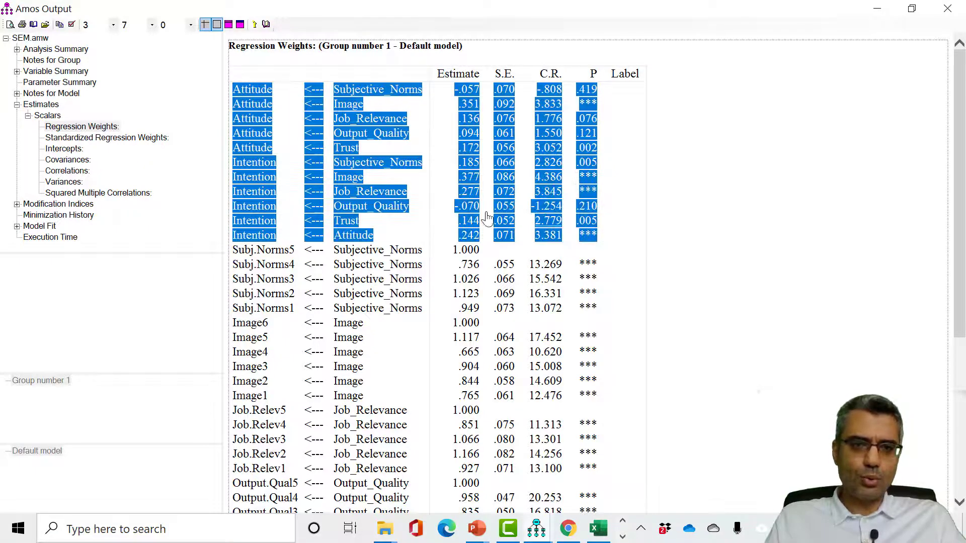
{"action": "key", "text": "alt+Tab"}
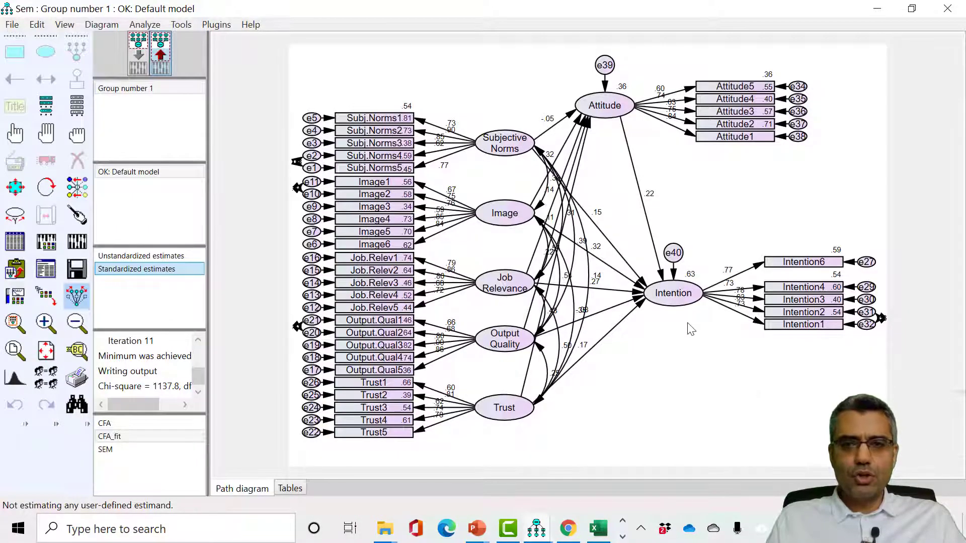
{"action": "key", "text": "alt+Tab"}
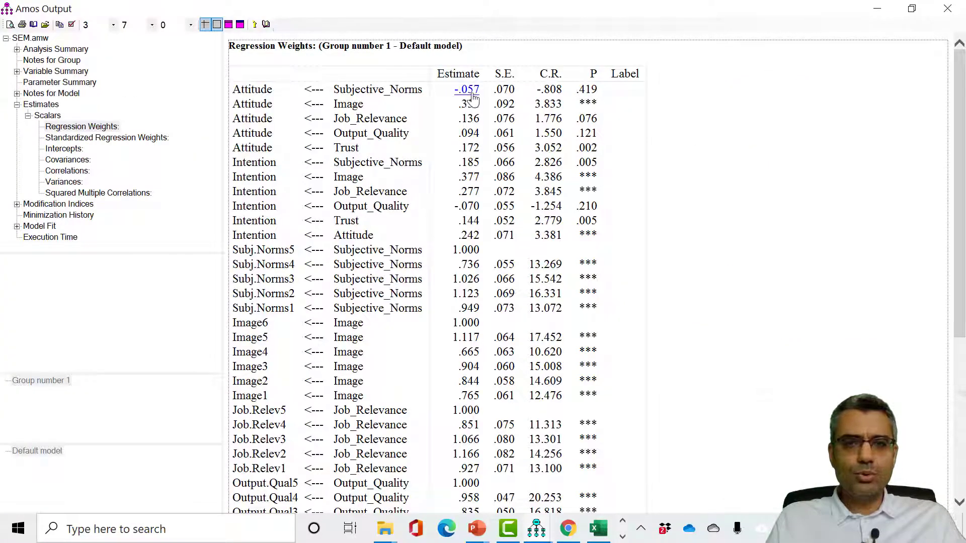
Mark the Estimate, S.E. and C.R. column headings of the Regression Weights table.
{"action": "left_click", "coordinate": [375, 88]}
{"action": "left_click", "coordinate": [244, 92]}
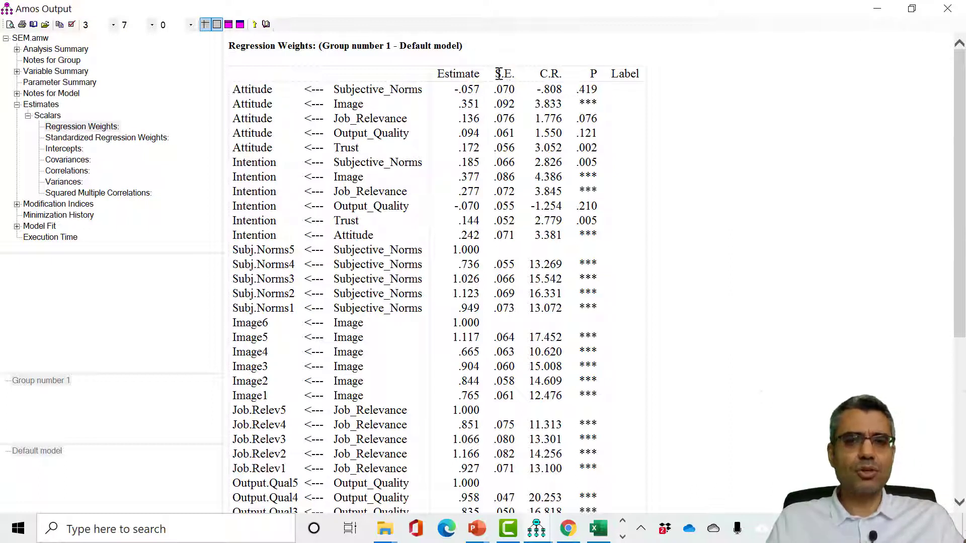
{"action": "double_click", "coordinate": [447, 74]}
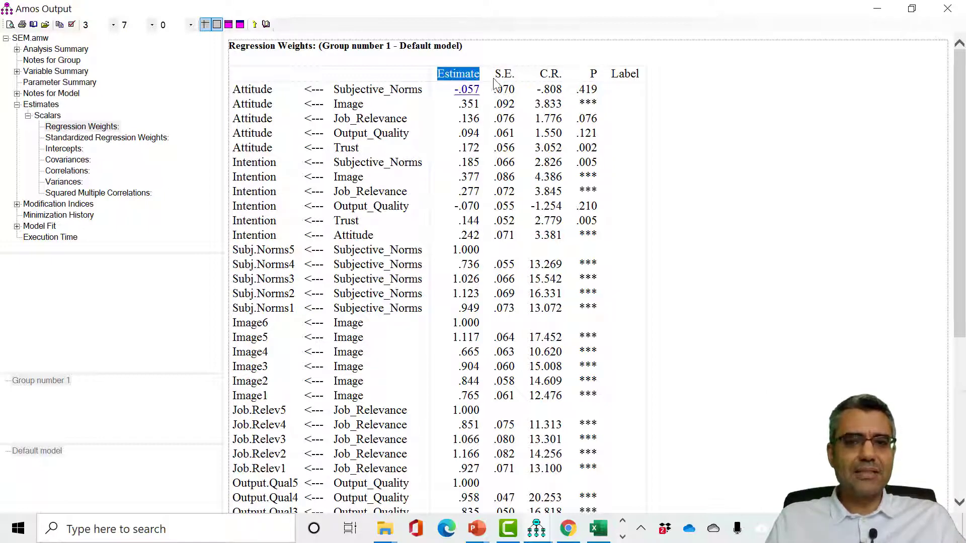
{"action": "double_click", "coordinate": [501, 74]}
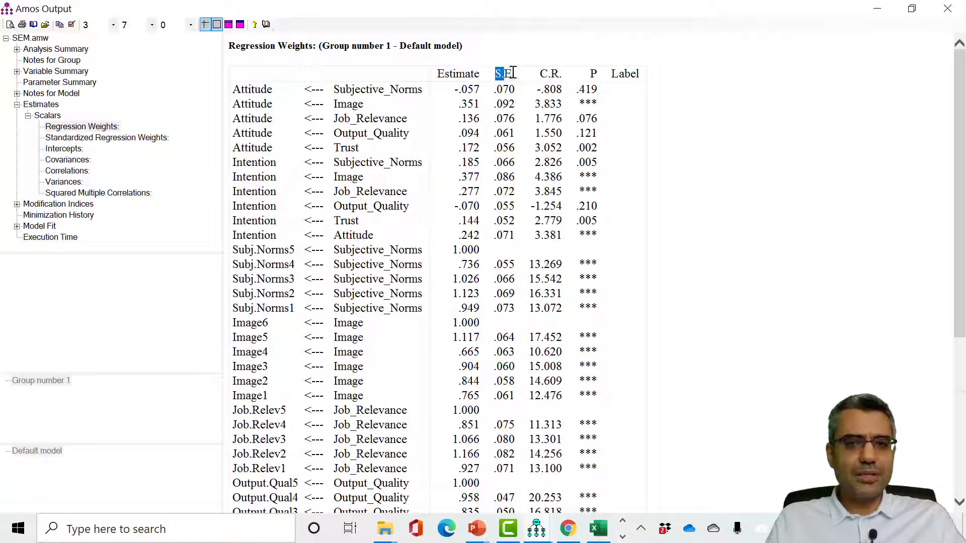
{"action": "double_click", "coordinate": [550, 74]}
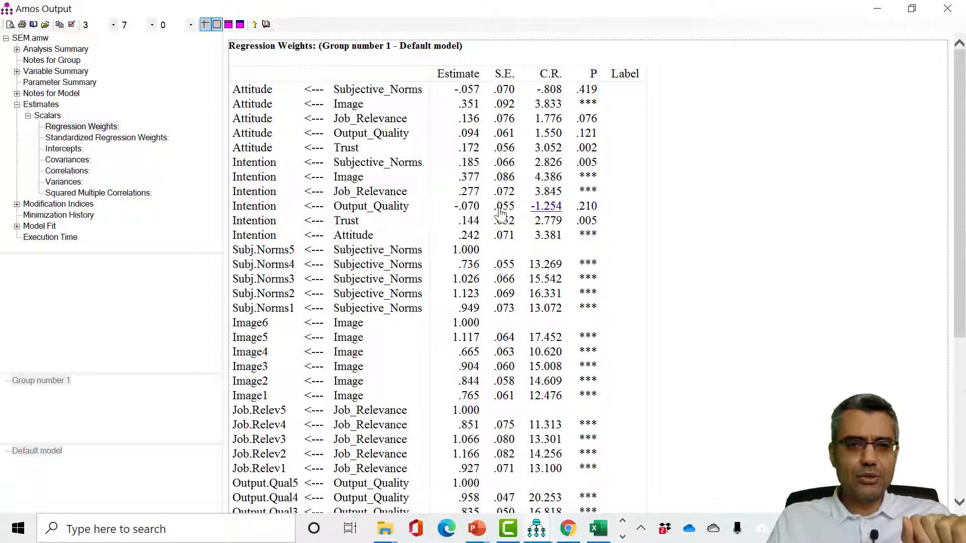
Highlight the Intention <--- Output_Quality path, compare with the diagram, then show Standardized Regression Weights.
{"action": "left_click_drag", "start_coordinate": [409, 209], "coordinate": [257, 206]}
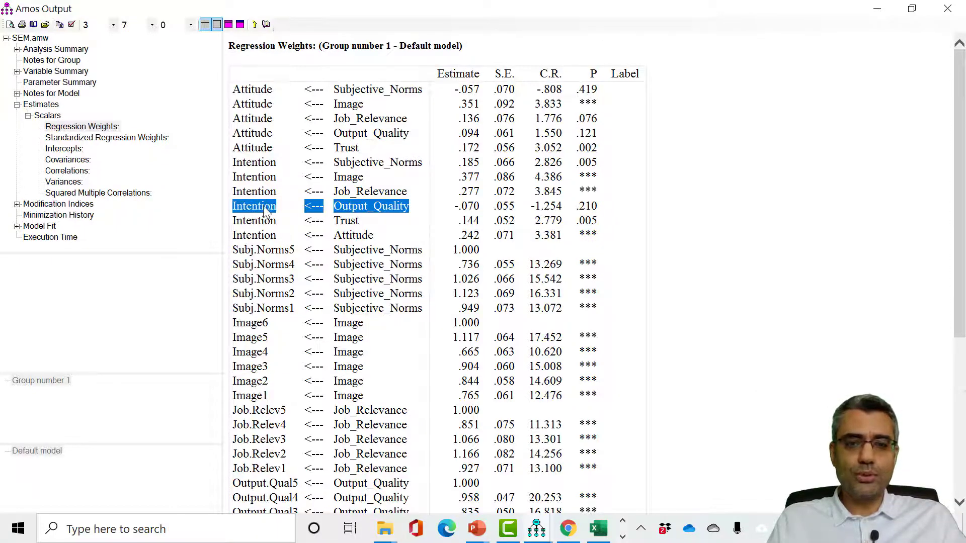
{"action": "key", "text": "alt+Tab"}
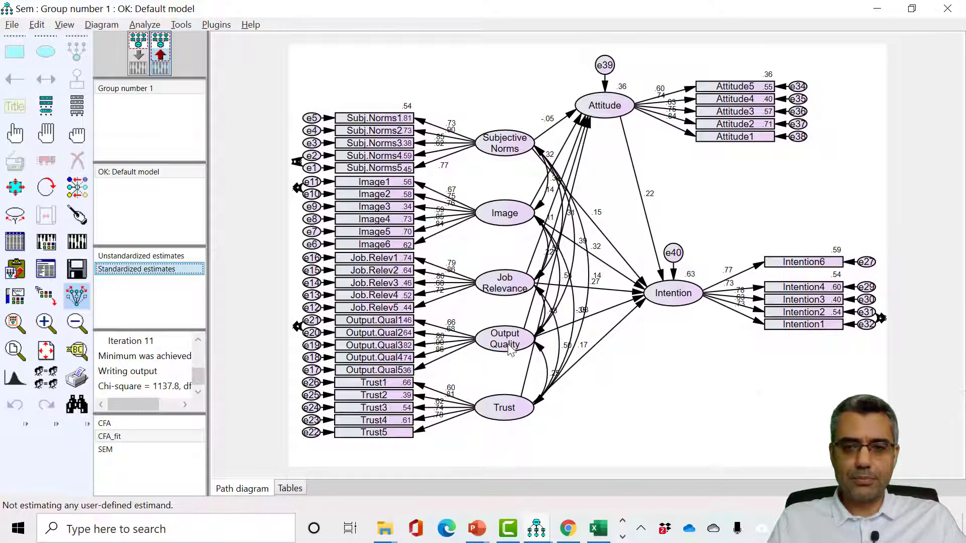
{"action": "key", "text": "alt+Tab"}
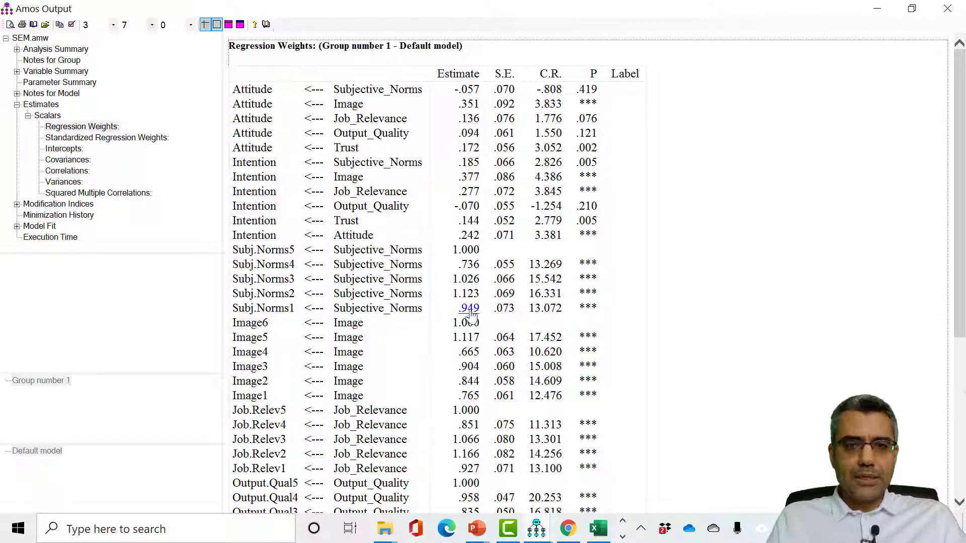
{"action": "scroll", "coordinate": [450, 279], "scroll_direction": "down", "scroll_amount": 6}
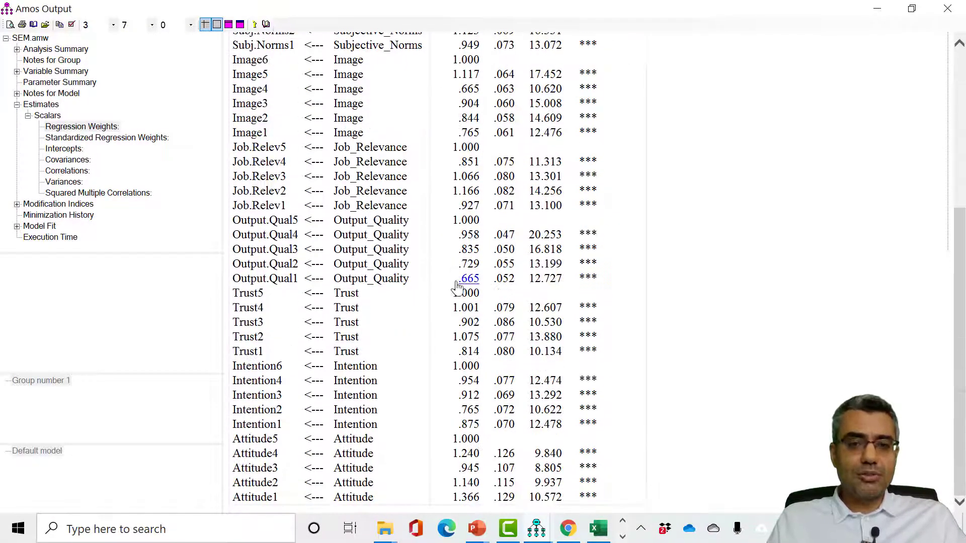
{"action": "left_click", "coordinate": [139, 138]}
{"action": "scroll", "coordinate": [457, 207], "scroll_direction": "up", "scroll_amount": 6}
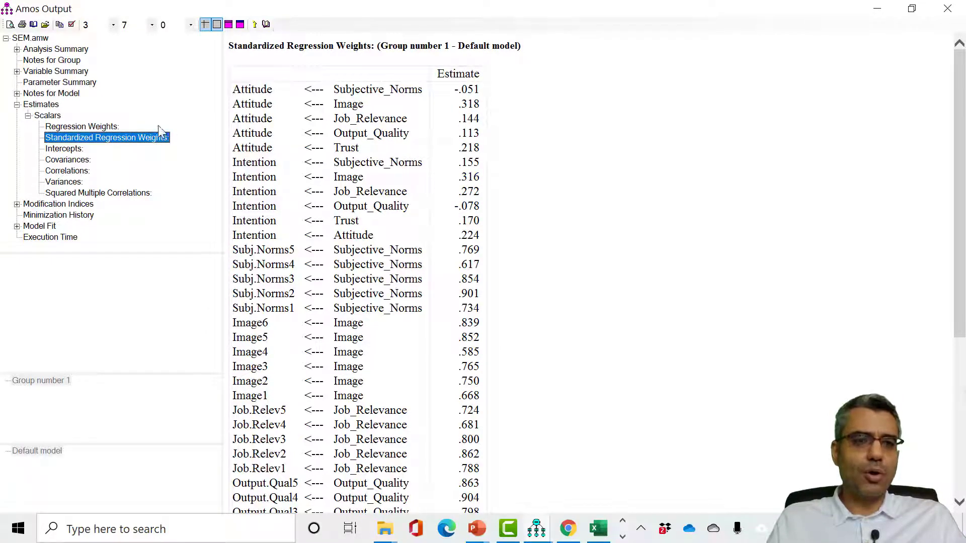
Compare the unstandardized and standardized regression weights tables.
{"action": "left_click", "coordinate": [108, 126]}
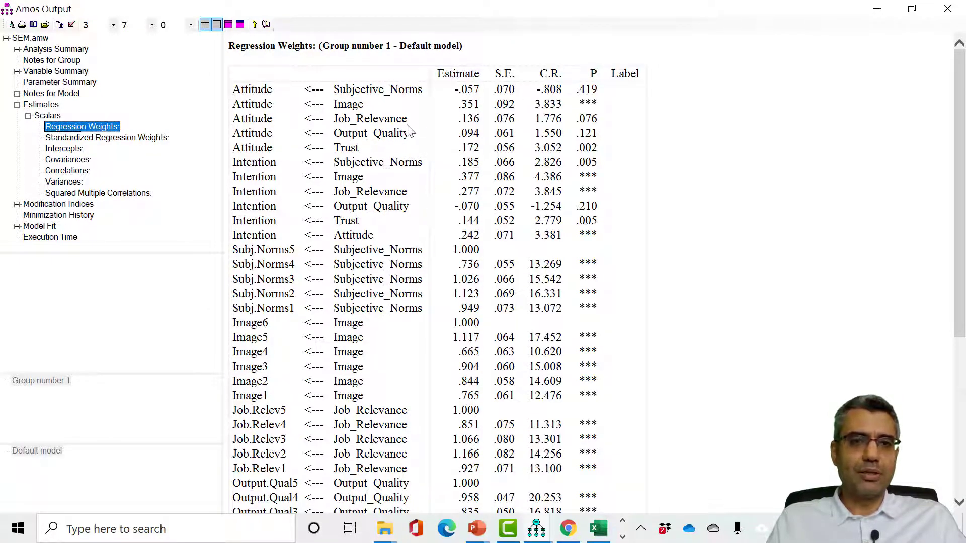
{"action": "left_click", "coordinate": [101, 137]}
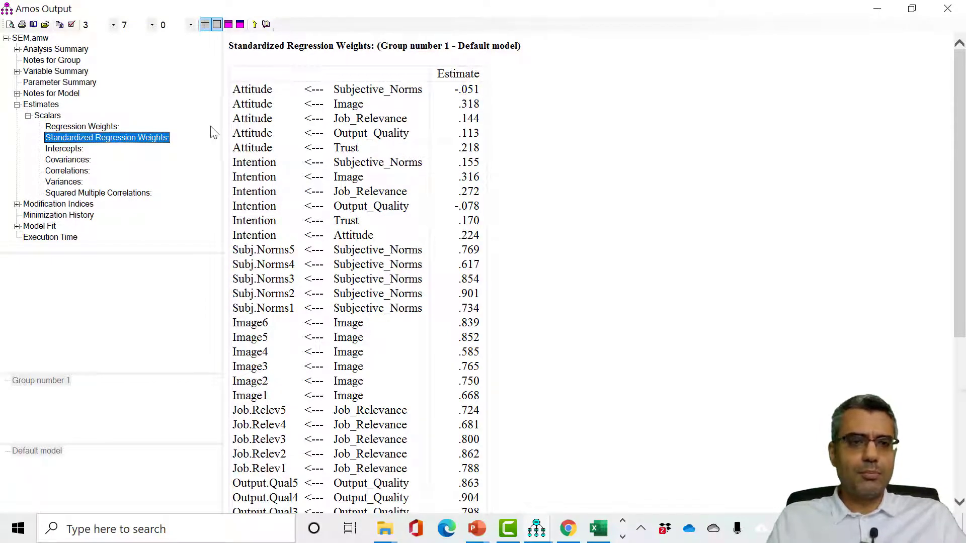
{"action": "left_click", "coordinate": [82, 126]}
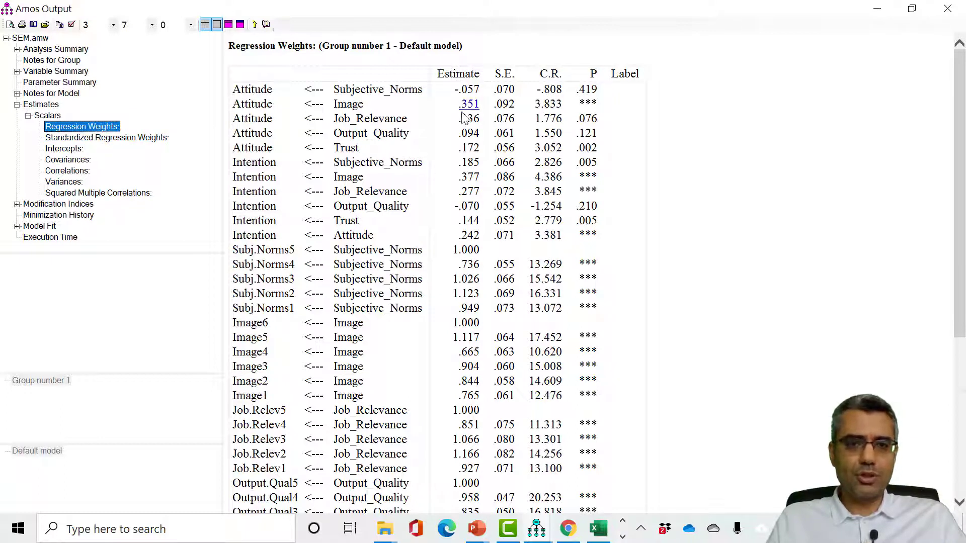
{"action": "left_click", "coordinate": [112, 139]}
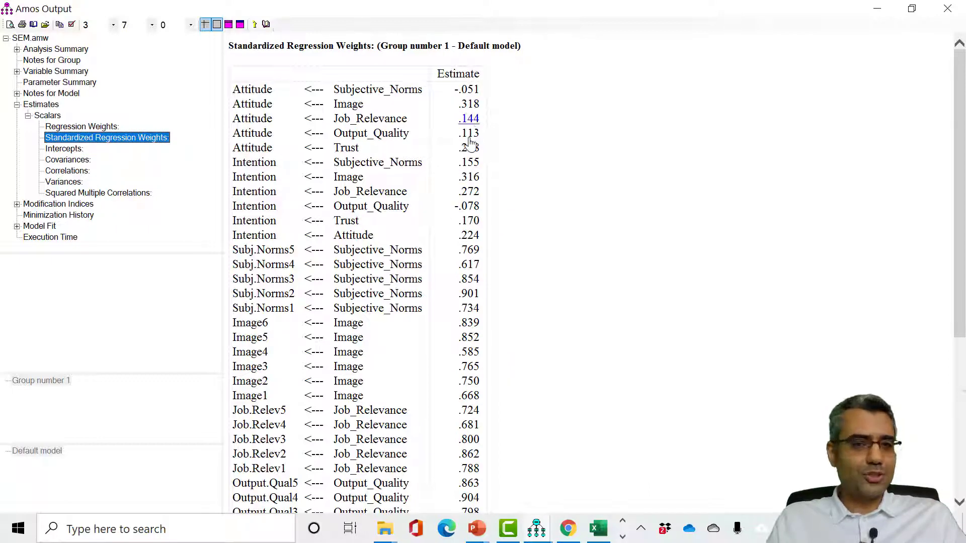
Show the Correlations table for the default model.
{"action": "scroll", "coordinate": [400, 228], "scroll_direction": "down", "scroll_amount": 1}
{"action": "scroll", "coordinate": [352, 212], "scroll_direction": "up", "scroll_amount": 1}
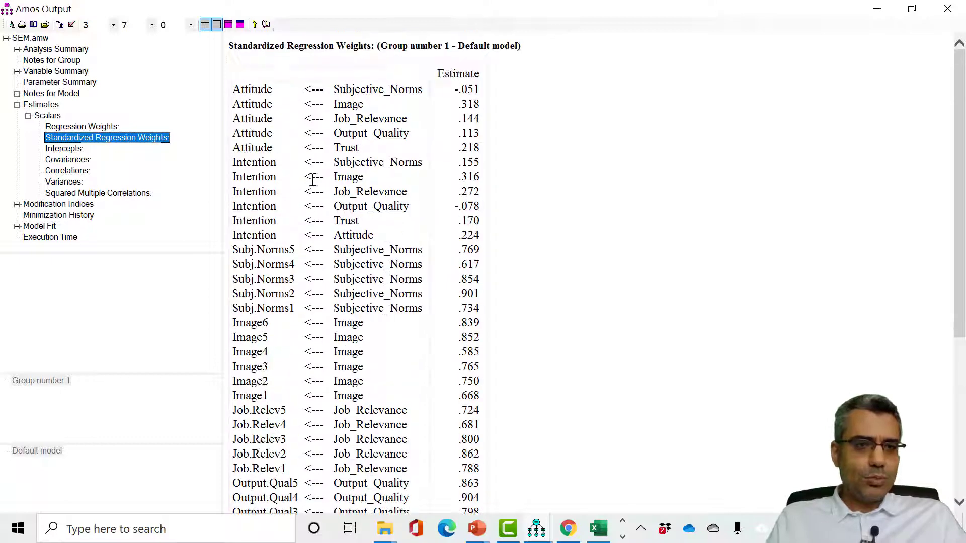
{"action": "left_click", "coordinate": [76, 171]}
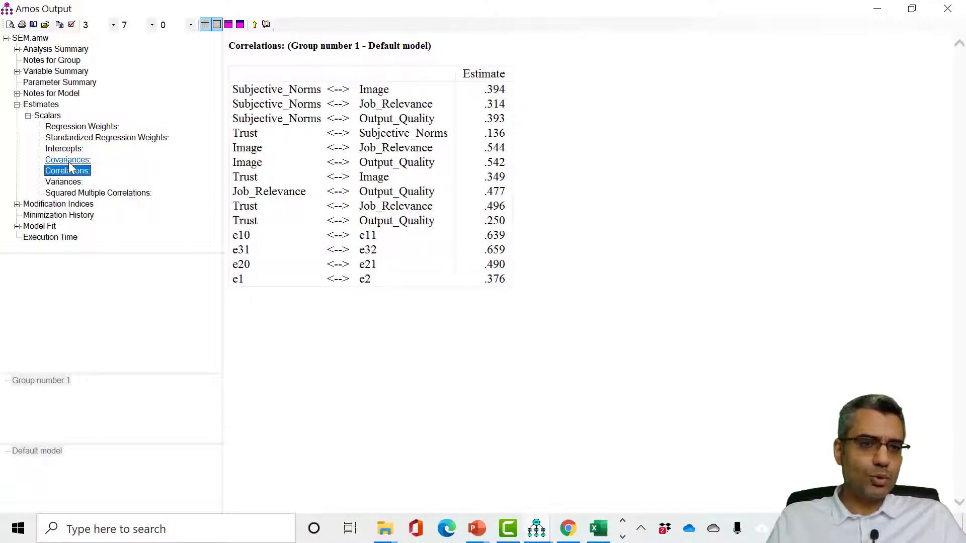
Open Squared Multiple Correlations and mark the R² of .356 for Attitude and .631 for Intention.
{"action": "left_click", "coordinate": [67, 161]}
{"action": "left_click", "coordinate": [83, 194]}
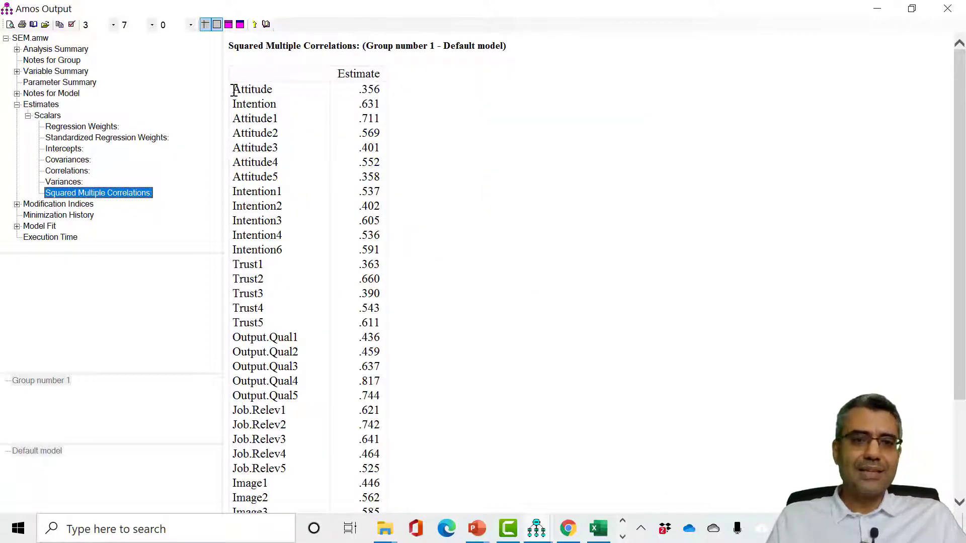
{"action": "left_click_drag", "start_coordinate": [233, 91], "coordinate": [374, 105]}
{"action": "left_click_drag", "start_coordinate": [232, 118], "coordinate": [278, 134]}
{"action": "left_click_drag", "start_coordinate": [284, 177], "coordinate": [348, 373]}
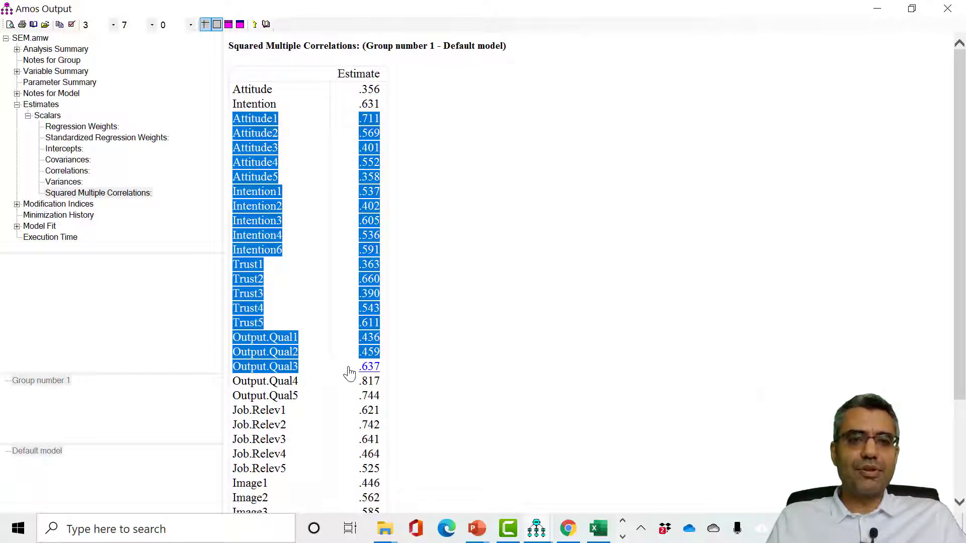
{"action": "left_click", "coordinate": [379, 132]}
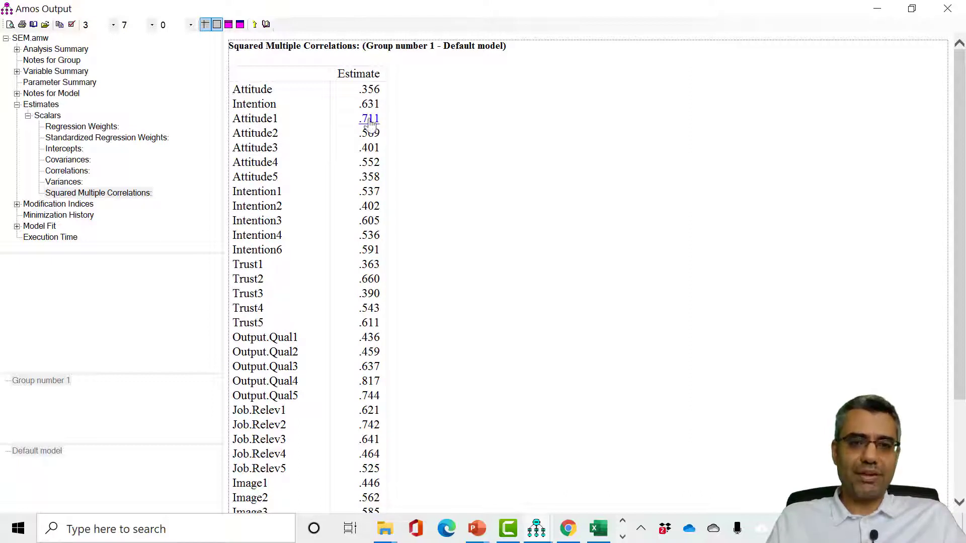
{"action": "left_click_drag", "start_coordinate": [253, 120], "coordinate": [386, 372]}
{"action": "left_click_drag", "start_coordinate": [231, 93], "coordinate": [383, 110]}
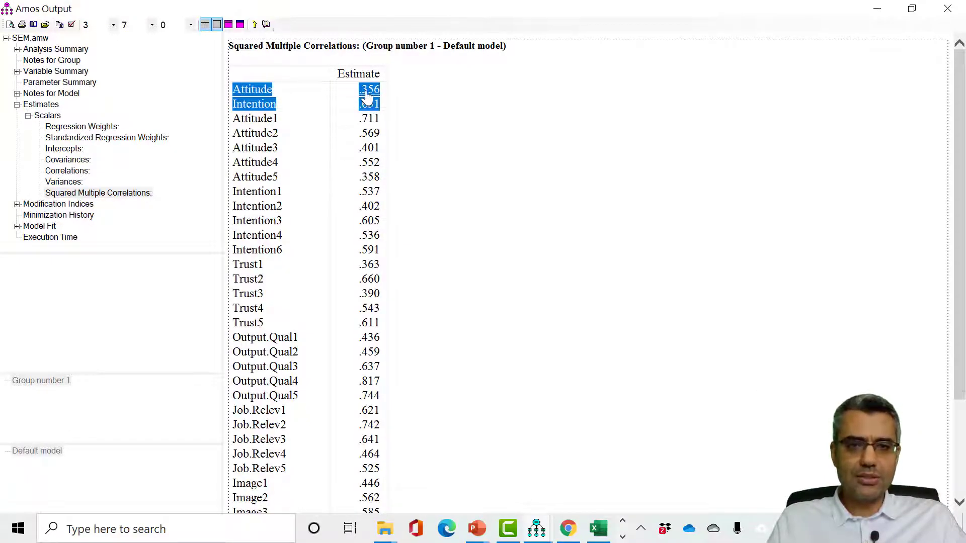
Compare the R² values with the path diagram, then bring up the Research Model slide show.
{"action": "key", "text": "alt+Tab"}
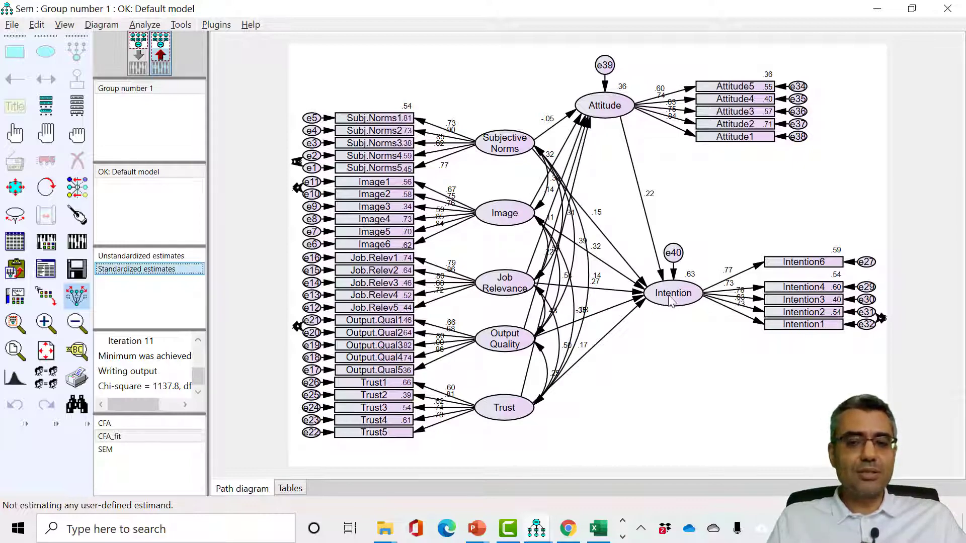
{"action": "key", "text": "F10"}
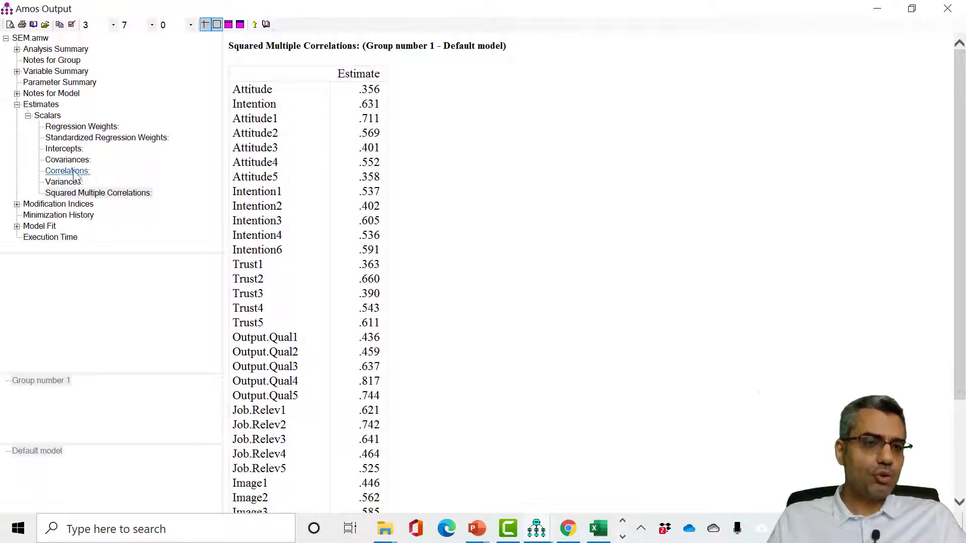
{"action": "key", "text": "alt+Tab"}
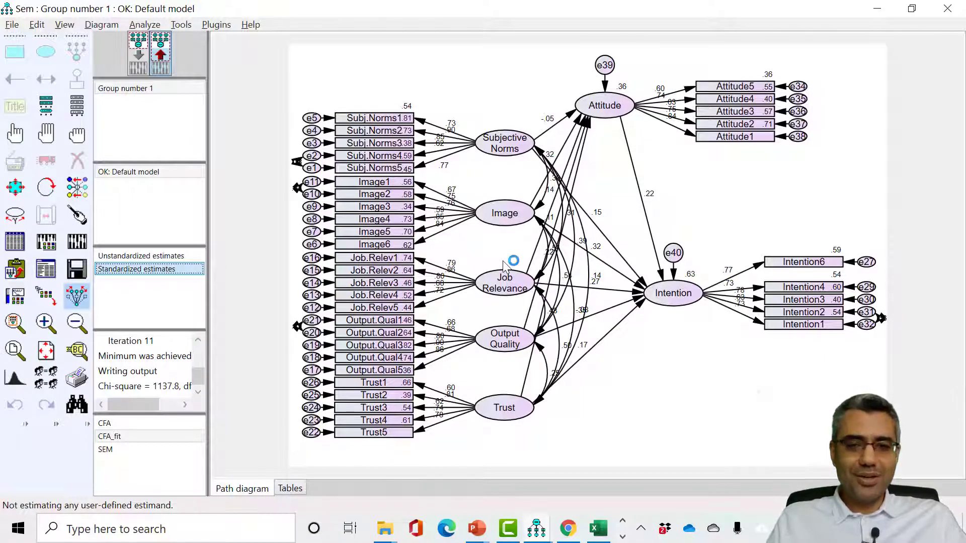
{"action": "key", "text": "alt+Tab"}
{"action": "key", "text": "alt+Tab"}
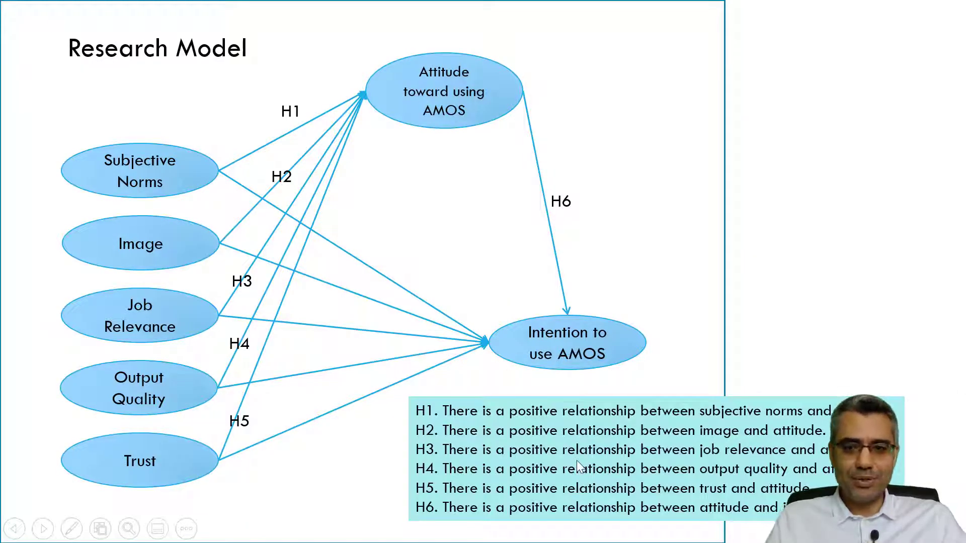
End the slide show and mark the Attitude from Subjective_Norms row in Regression Weights.
{"action": "key", "text": "Escape"}
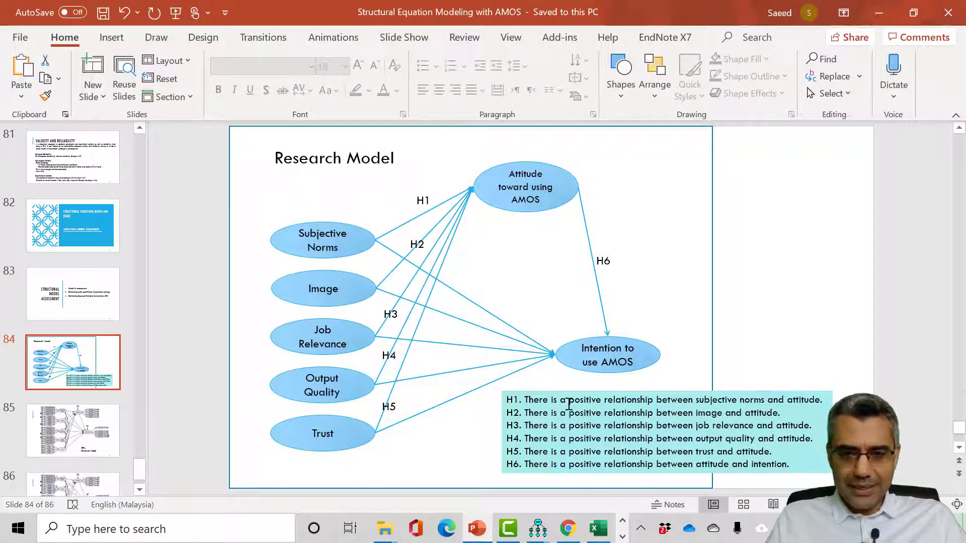
{"action": "key", "text": "alt+Tab"}
{"action": "key", "text": "alt+Tab"}
{"action": "key", "text": "alt+Tab"}
{"action": "key", "text": "alt+Tab"}
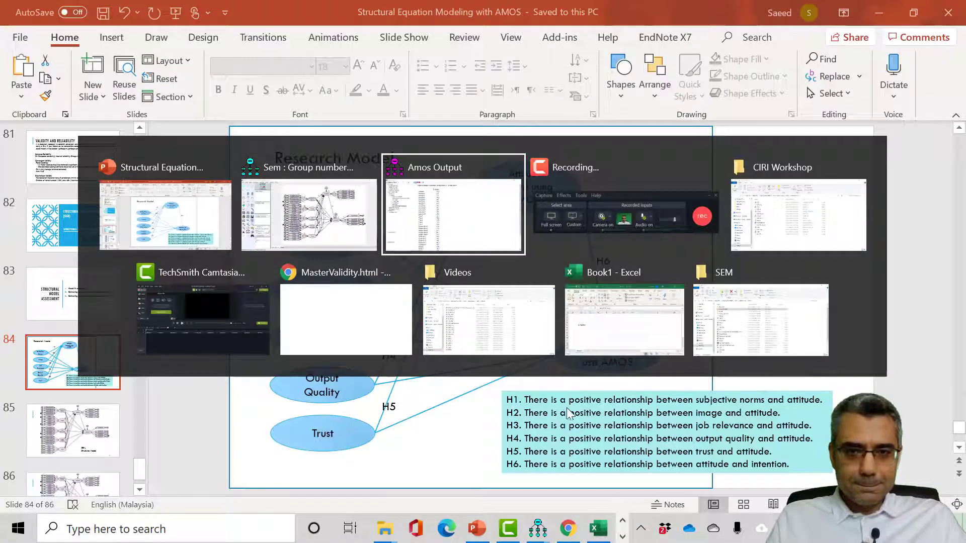
{"action": "left_click", "coordinate": [81, 126]}
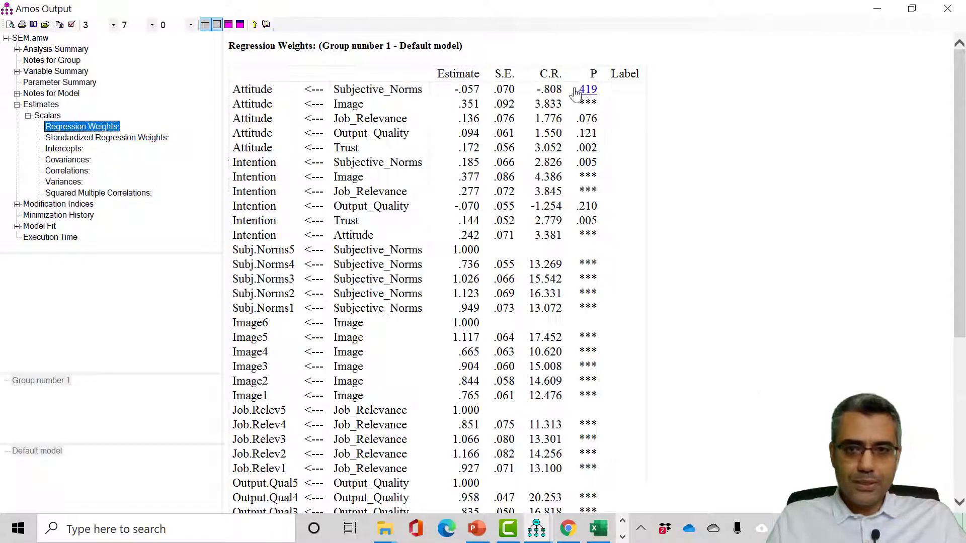
{"action": "left_click", "coordinate": [354, 89]}
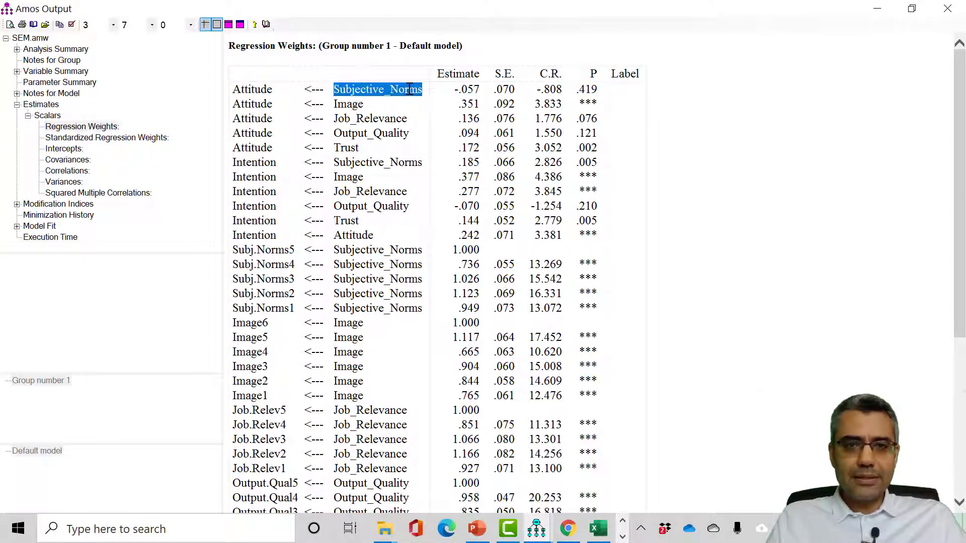
Compare the H3 hypothesis on slide 84 with the Regression Weights P values.
{"action": "key", "text": "alt+Tab"}
{"action": "key", "text": "alt+Tab"}
{"action": "key", "text": "alt+Tab"}
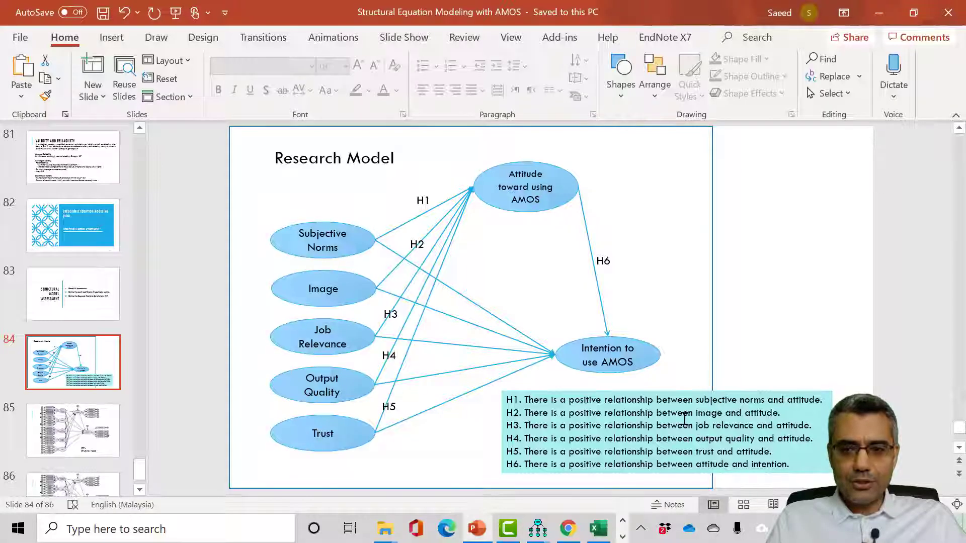
{"action": "left_click", "coordinate": [568, 412]}
{"action": "key", "text": "alt+Tab"}
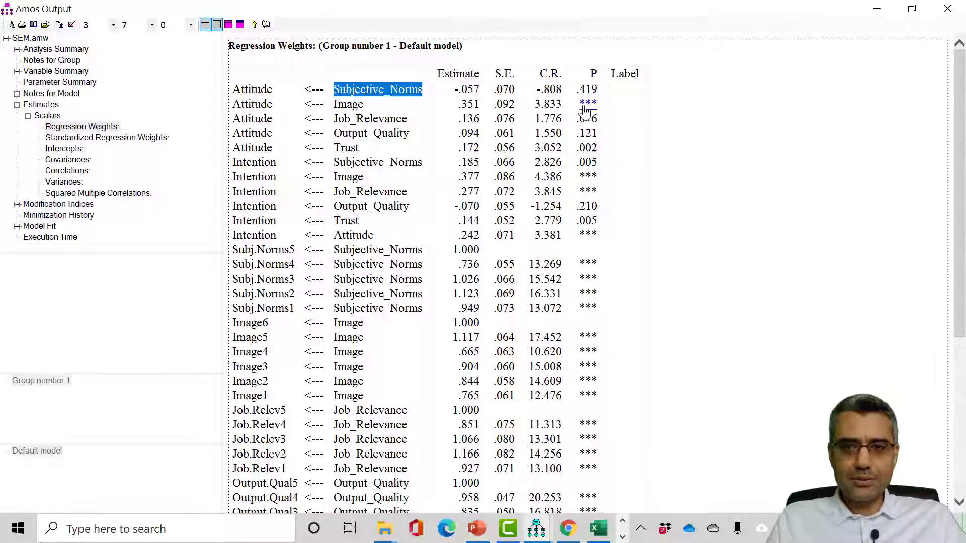
{"action": "key", "text": "alt+Tab"}
{"action": "left_click_drag", "start_coordinate": [569, 425], "coordinate": [764, 426]}
{"action": "key", "text": "alt+Tab"}
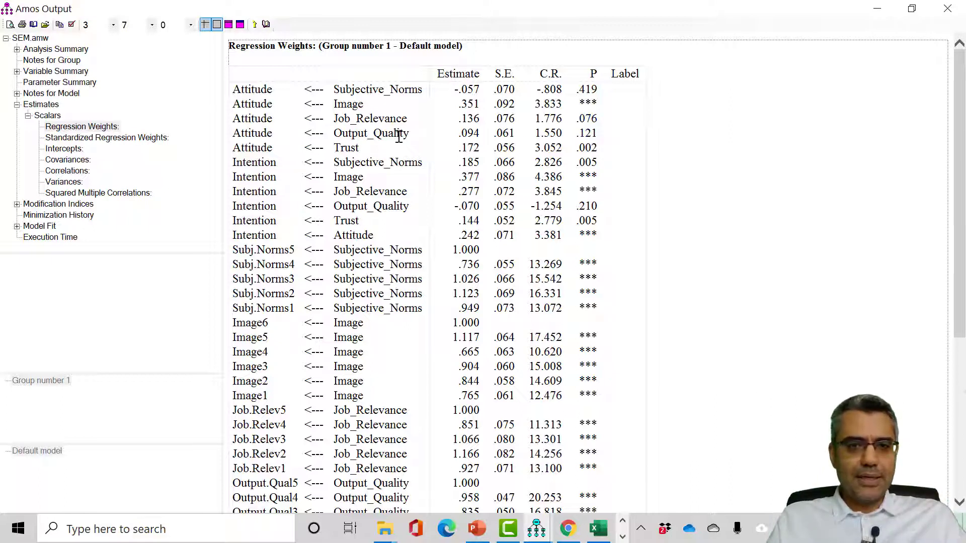
{"action": "key", "text": "alt+Tab"}
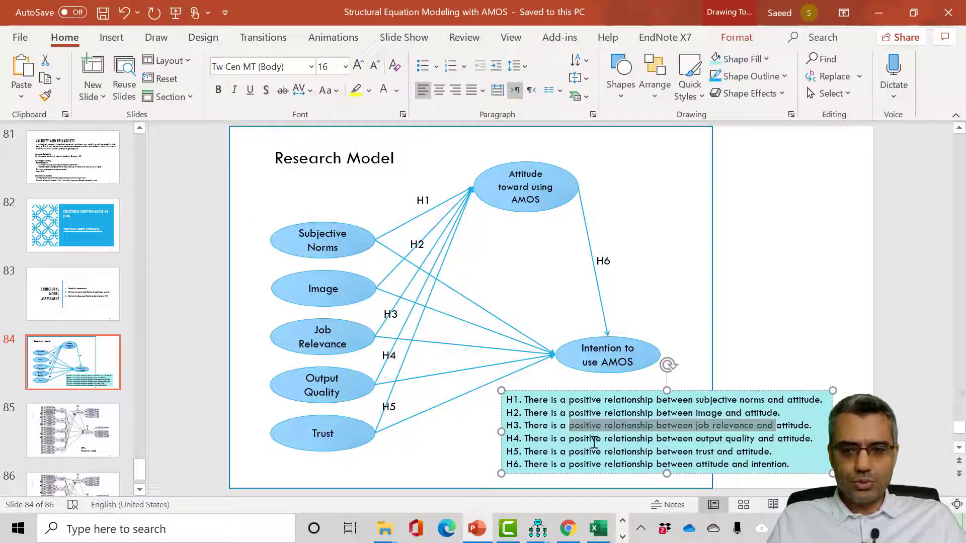
{"action": "left_click_drag", "start_coordinate": [697, 441], "coordinate": [759, 441]}
{"action": "key", "text": "alt+Tab"}
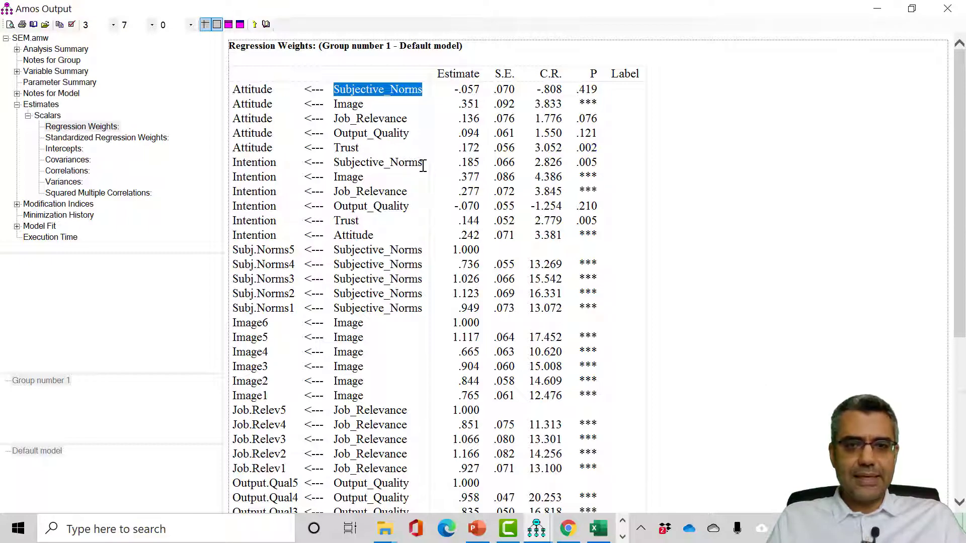
{"action": "key", "text": "alt+Tab"}
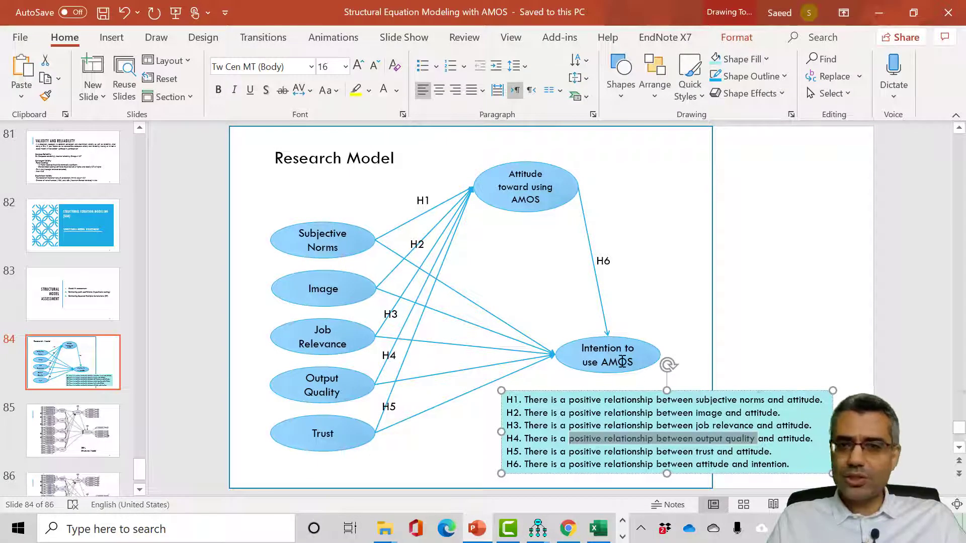
{"action": "key", "text": "alt+Tab"}
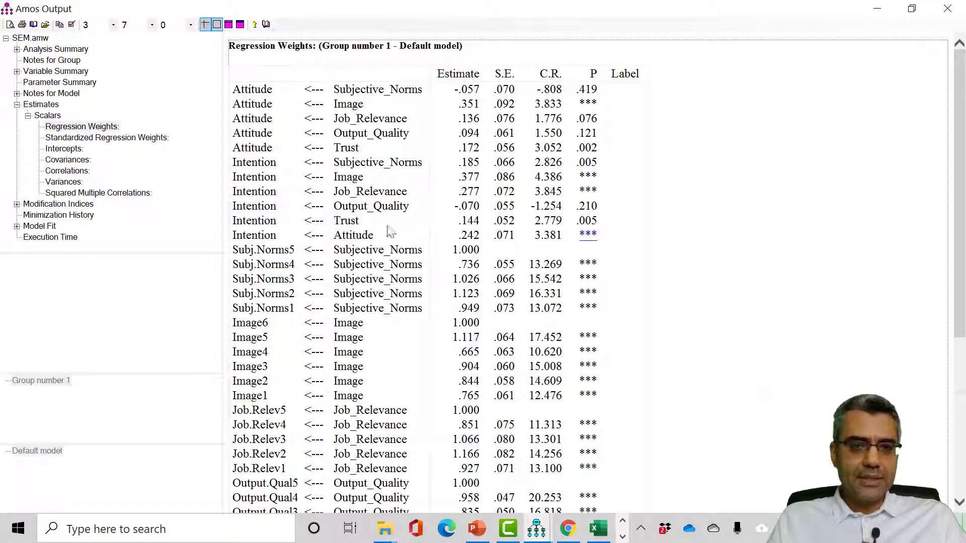
{"action": "left_click", "coordinate": [338, 235]}
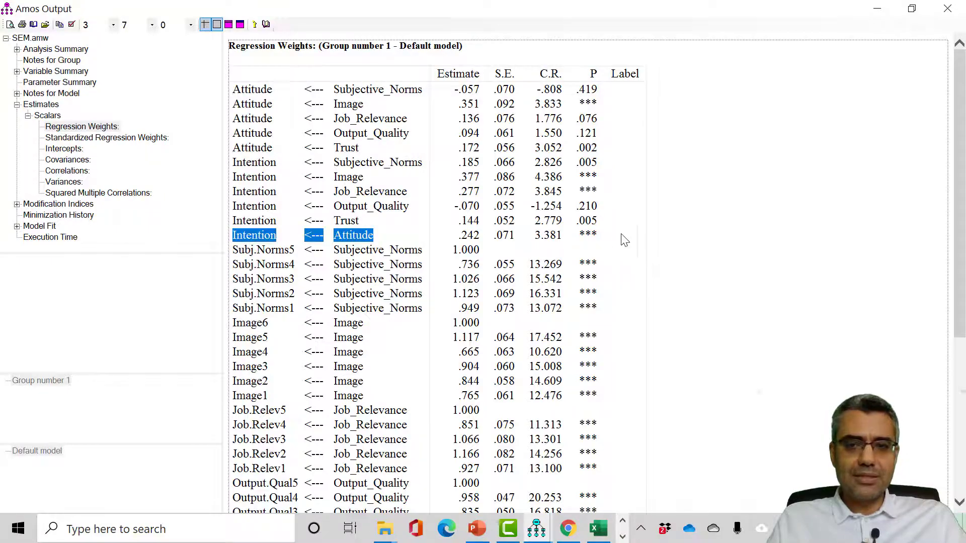
{"action": "key", "text": "alt+Tab"}
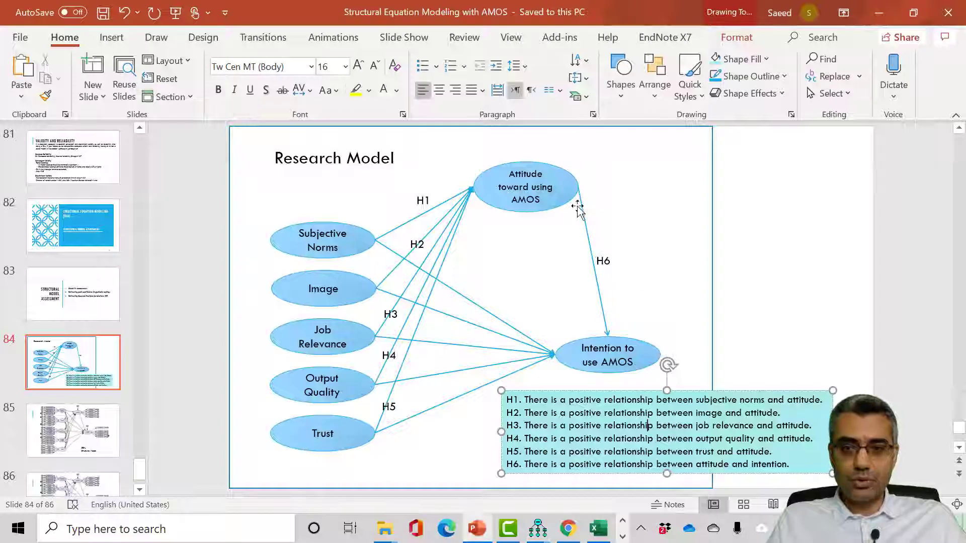